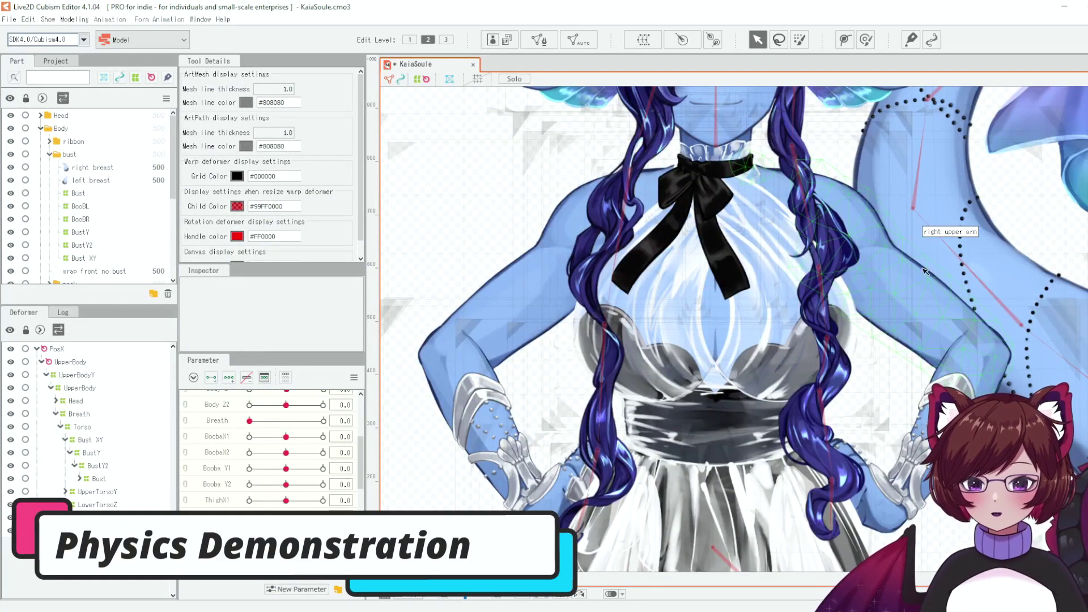
Step: Open the Physics/Scene Blending Settings and preview how the bust physics reacts by moving the model around
left_click(81, 21)
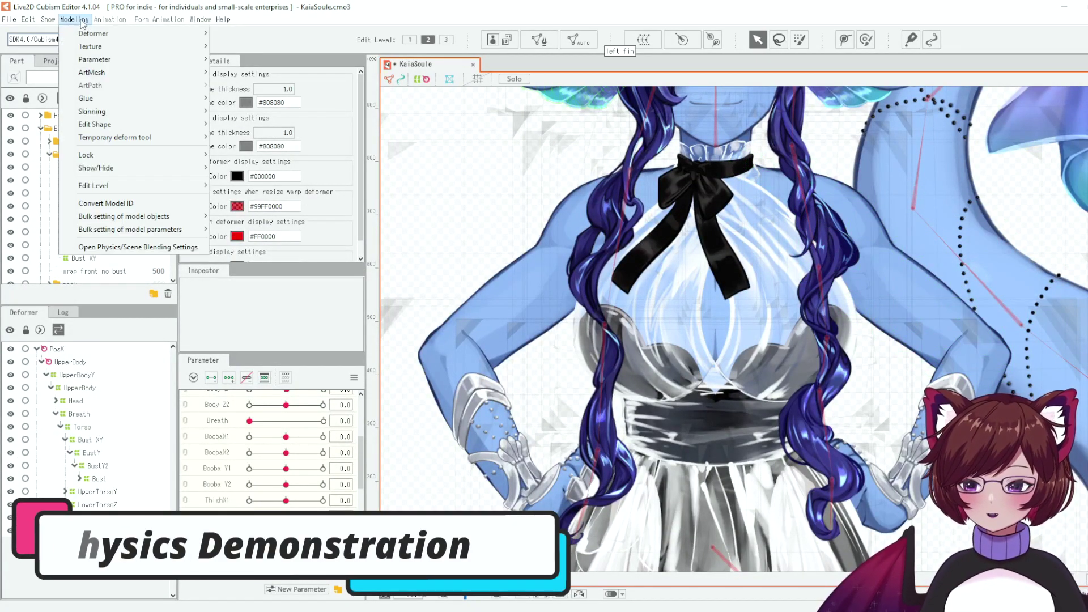
left_click(113, 248)
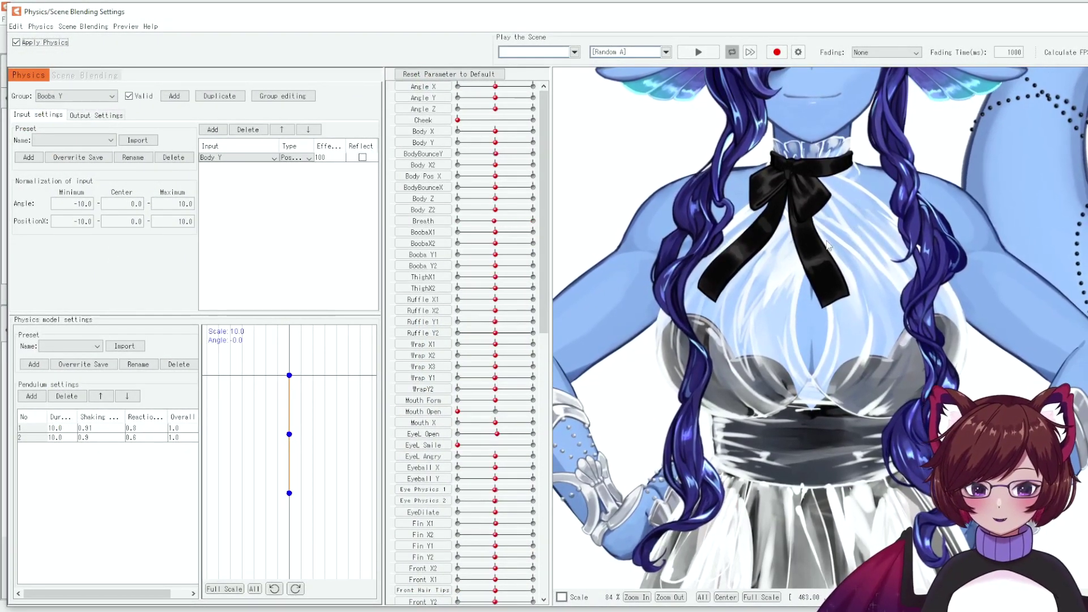
left_click_drag(827, 245, 630, 291)
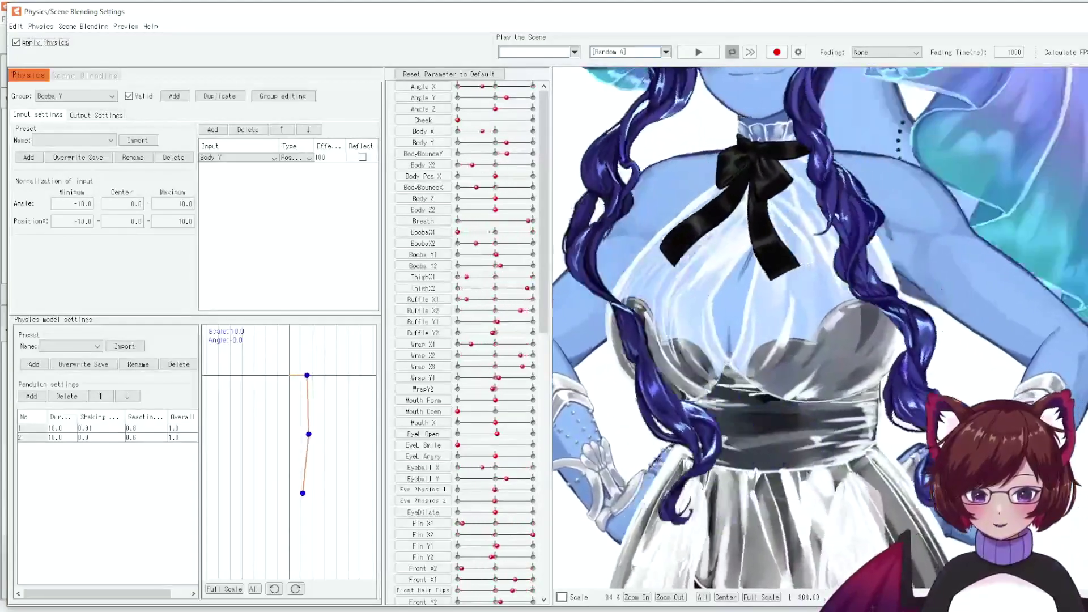
scroll(903, 417, "down", 5)
scroll(903, 417, "up", 8)
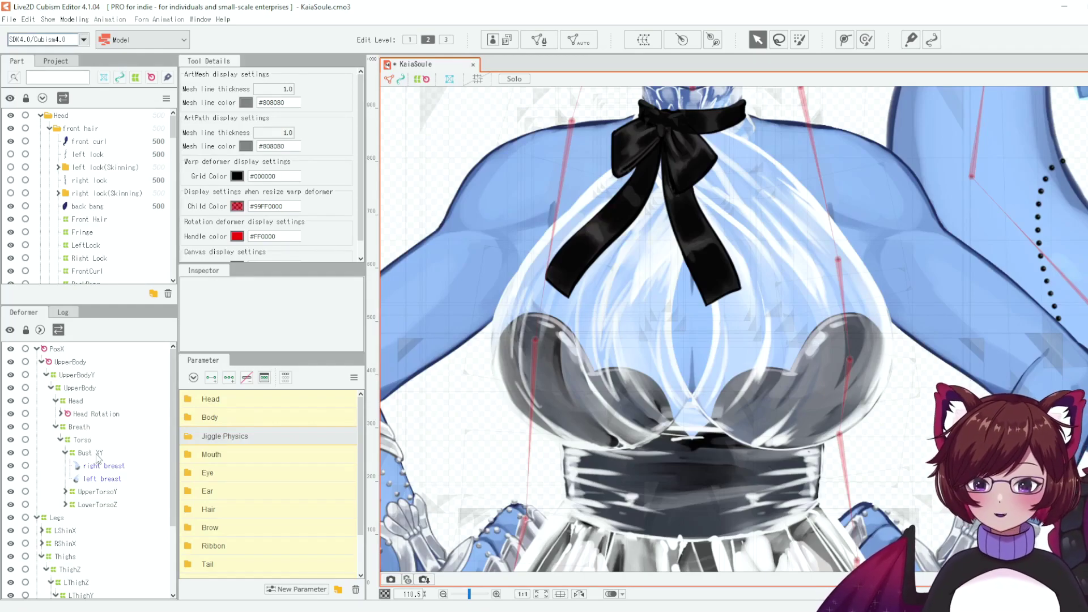
Step: Select the Bust XY warp deformer and check its sliders in the Body parameter group
left_click(101, 453)
left_click(210, 417)
mouse_move(287, 435)
left_mouse_down()
mouse_move(252, 435)
mouse_move(287, 434)
left_mouse_up()
left_click(192, 418)
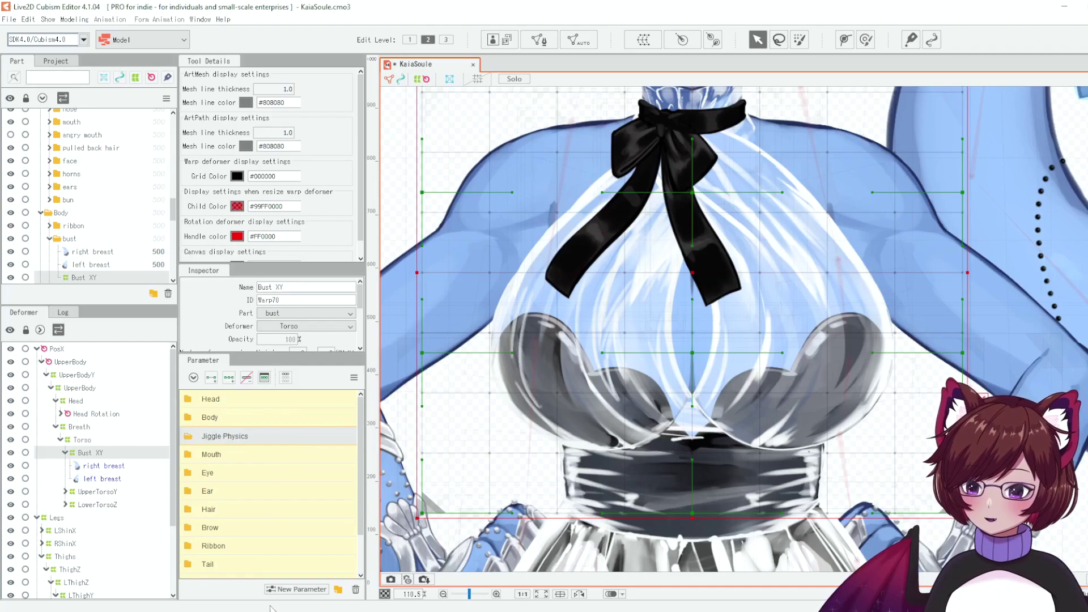
Step: Create a new parameter named "Booba Y 1" with ID BoobaY1, keeping the range -30 to 30 with default 0
left_click(278, 589)
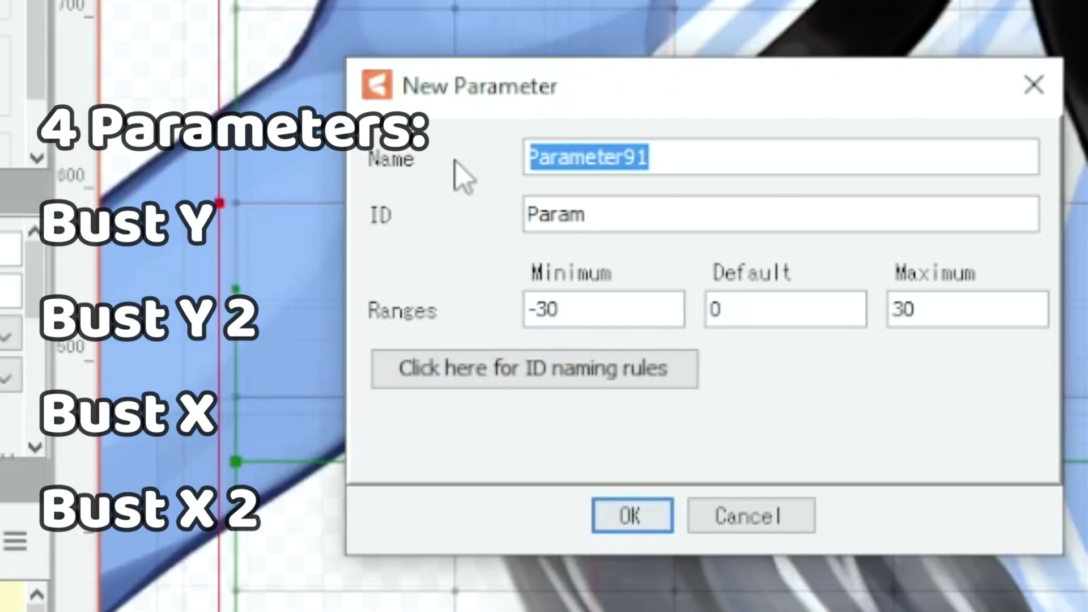
type("Booba Y 1")
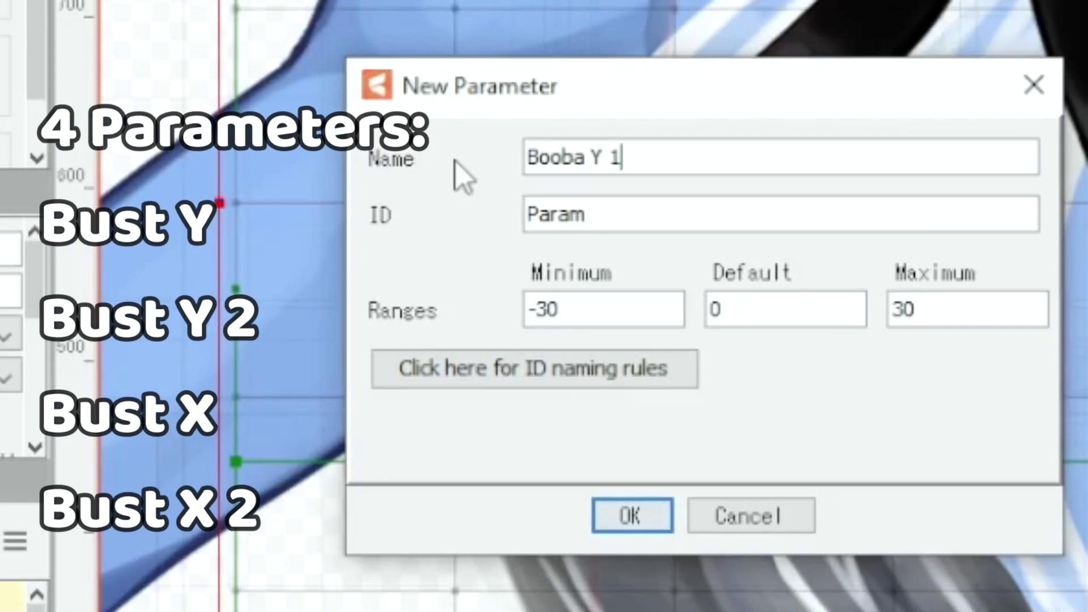
key("Tab")
type("BoobaY1")
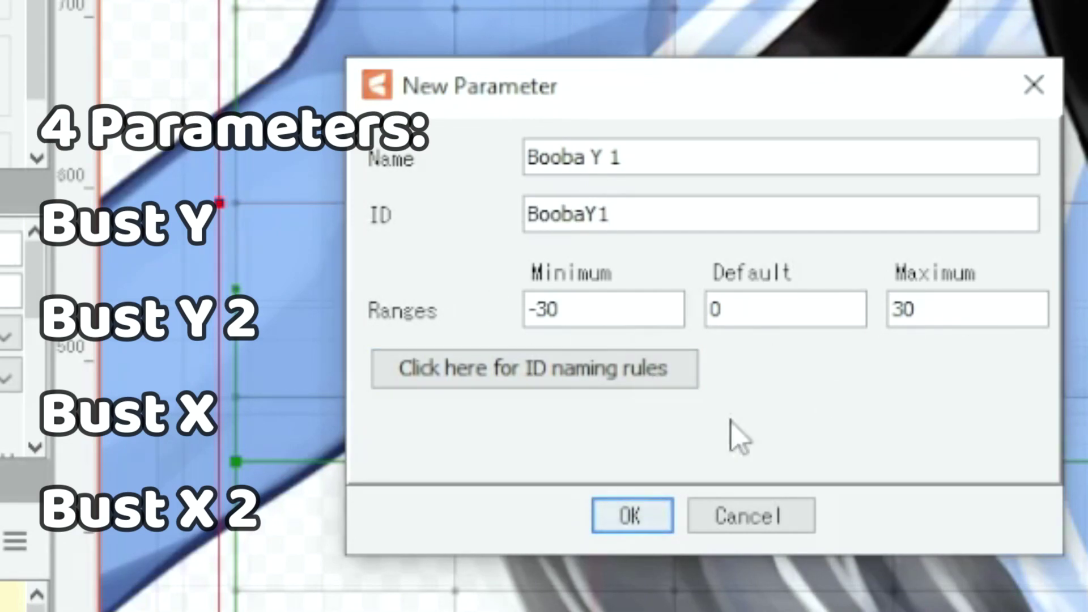
key("Return")
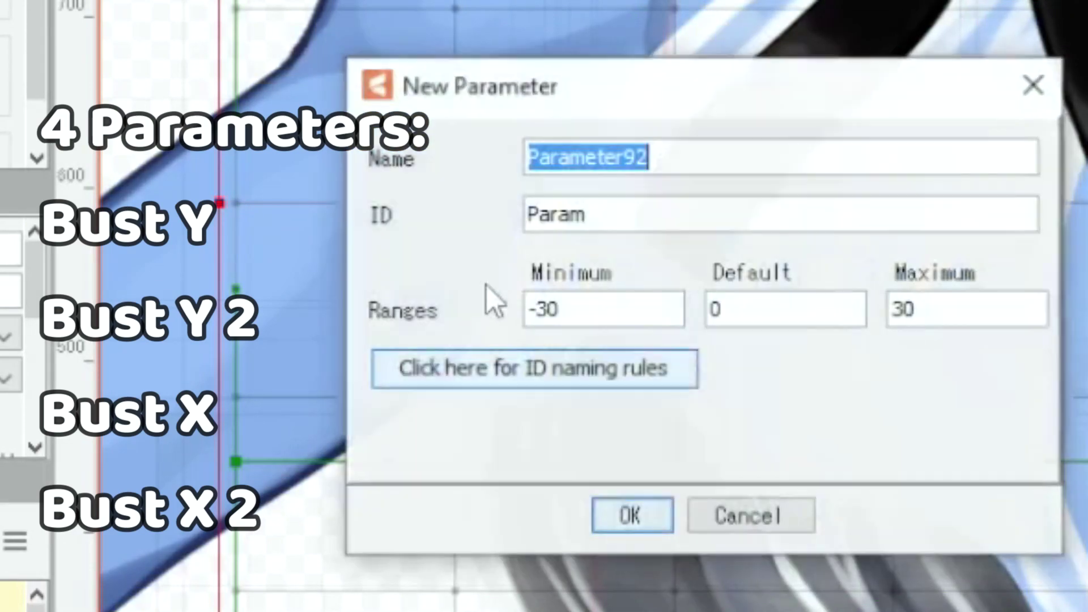
Step: Create a second parameter named "Booba Y 2" with ID BoobaY2, keeping the default range
type("Booba Y 2")
key("Tab")
type("Booba Y")
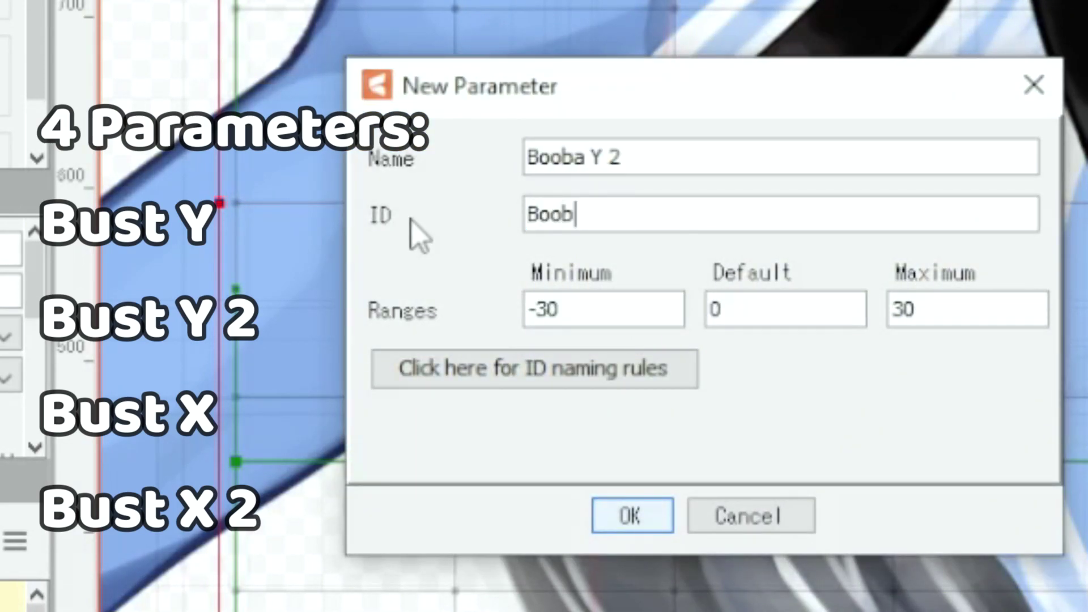
key("BackSpace")
key("BackSpace")
type("Y2")
left_click(632, 514)
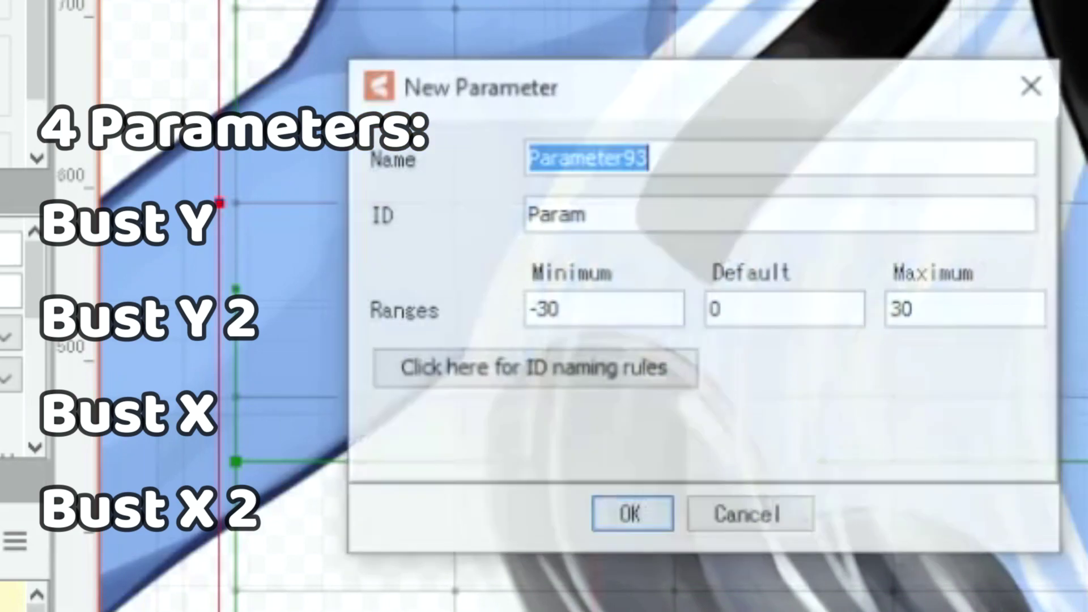
Step: Create a parameter named "Booba X 1" with ID BoobaX1, keeping the default range
type("Booba X 1")
key("Tab")
type("BoobaX1")
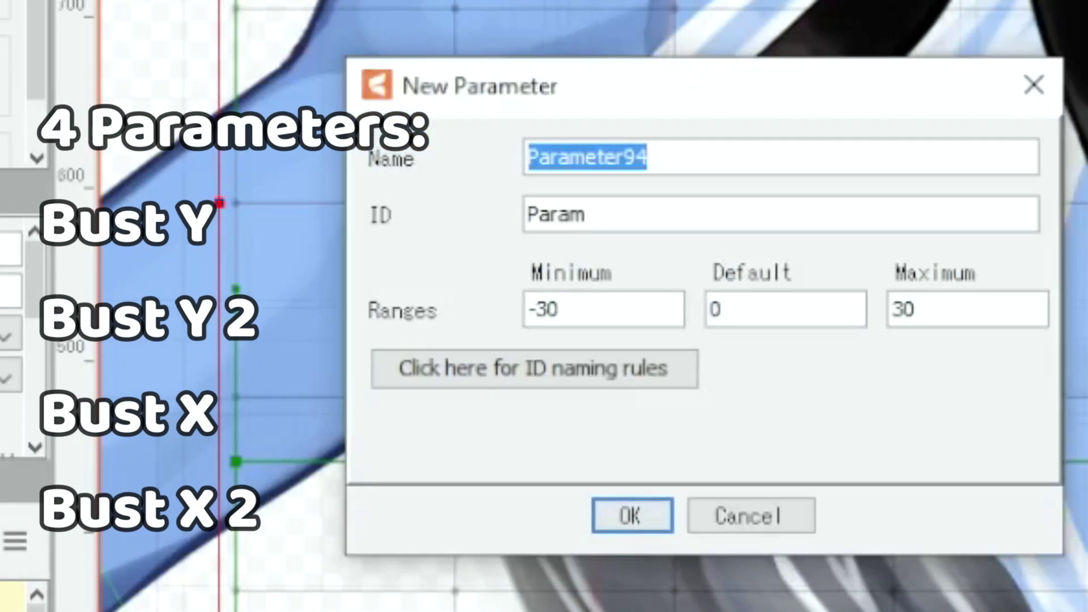
Step: Create a parameter named "Booba X 2" with ID BoobaX2, keeping the default range
type("Booba X 2")
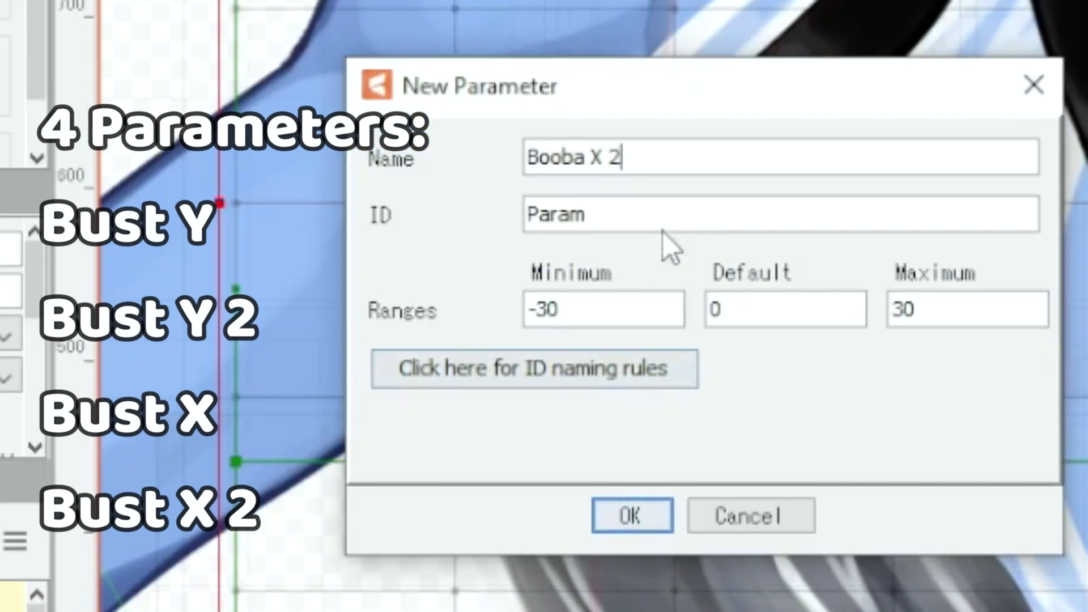
key("Tab")
type("Booba")
key("BackSpace")
type("X2")
left_click(651, 505)
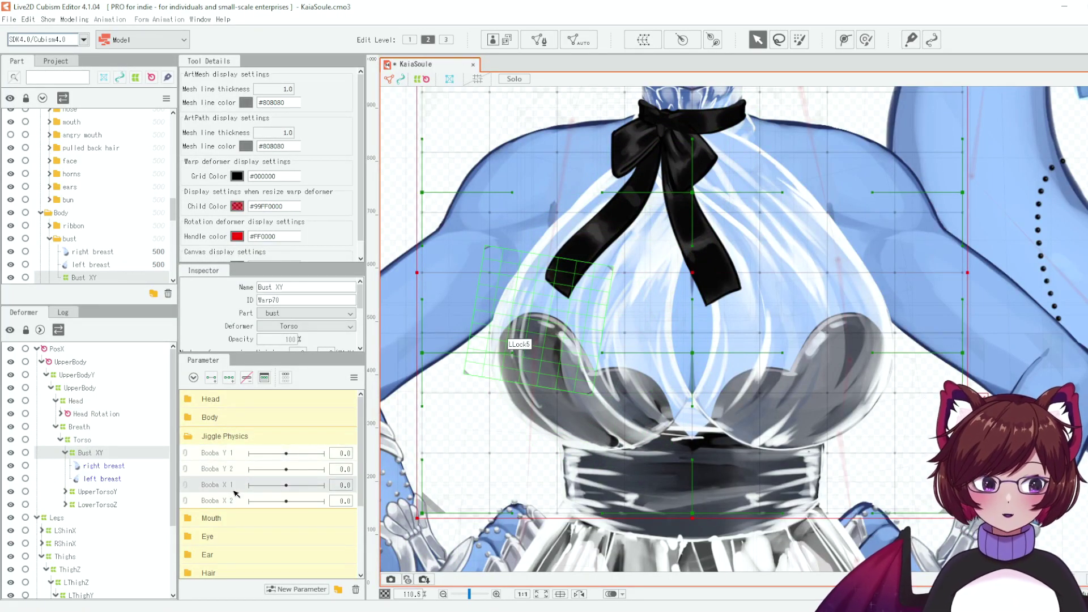
Step: Create a warp deformer named "BoobaX" as parent of the right and left breast meshes, with 2 × 3 Bezier divisions
key("Down")
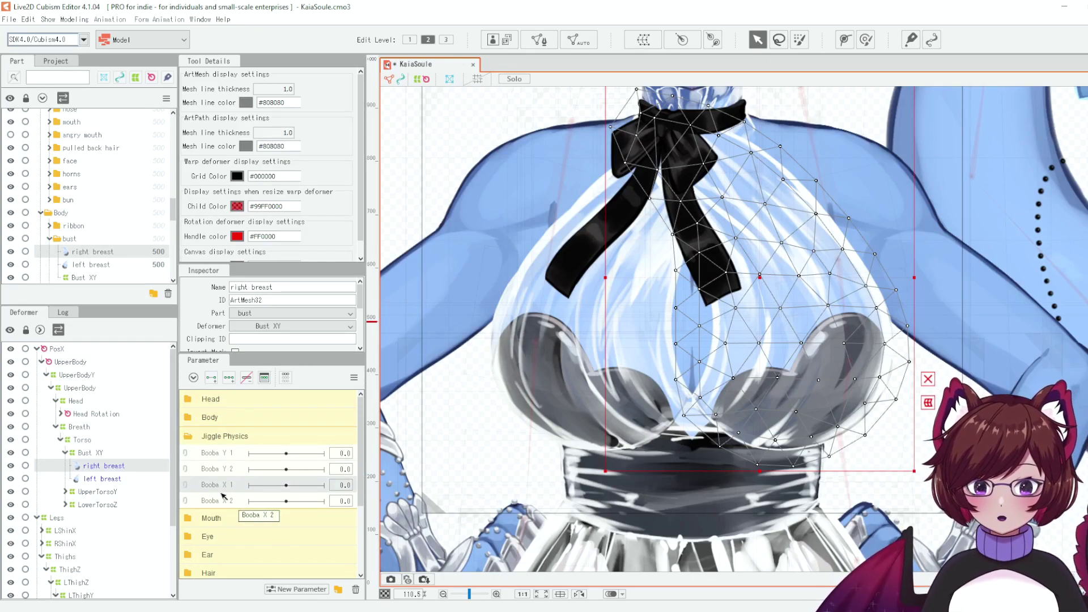
left_click(110, 479, "ctrl")
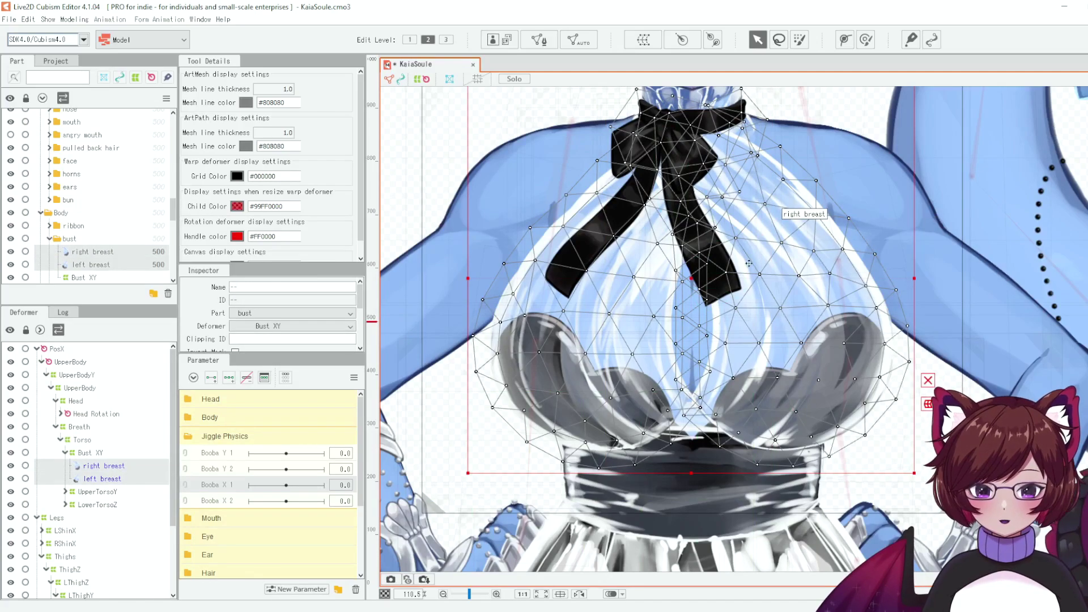
left_click(643, 40)
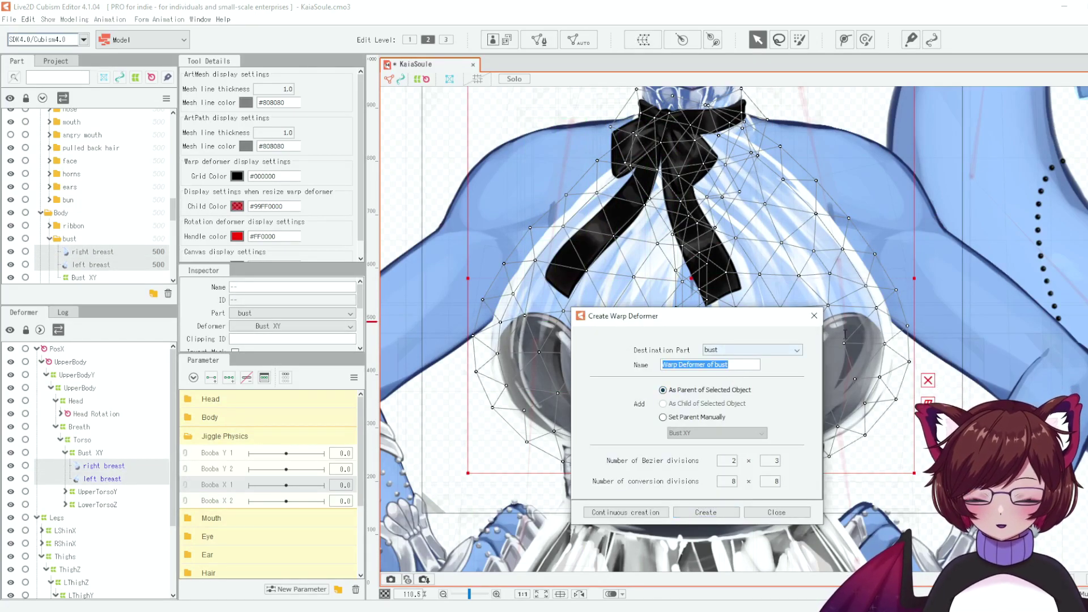
key("BackSpace")
type("Bo")
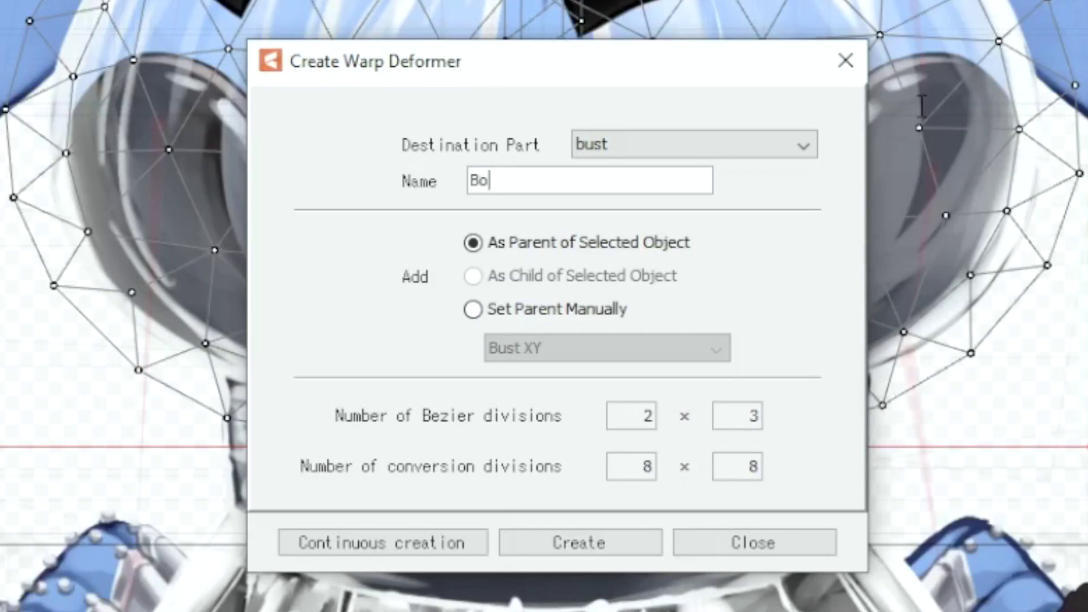
type("obaX")
left_click(603, 549)
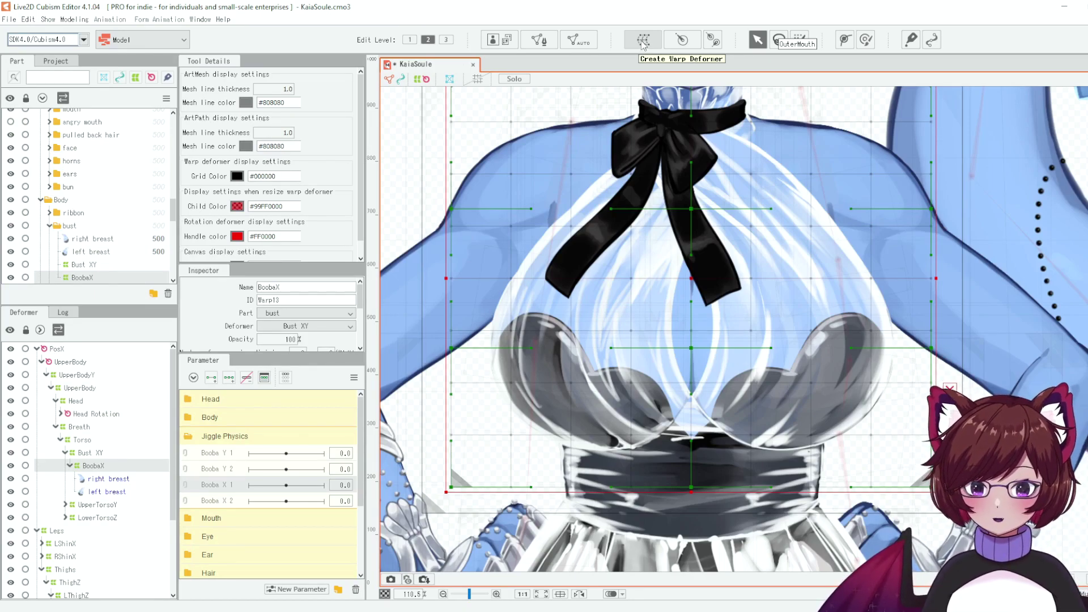
Step: Create a warp deformer named "BoobaX2" as parent of the BoobaX deformer, with 2 × 3 Bezier divisions
left_click(641, 39)
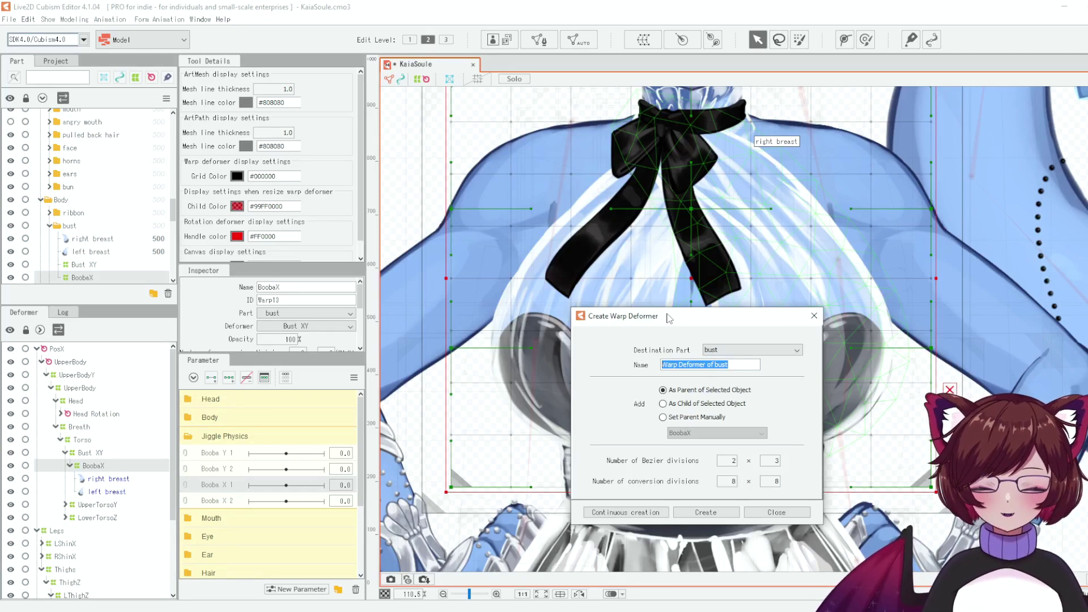
left_click_drag(683, 318, 678, 232)
left_click(750, 278)
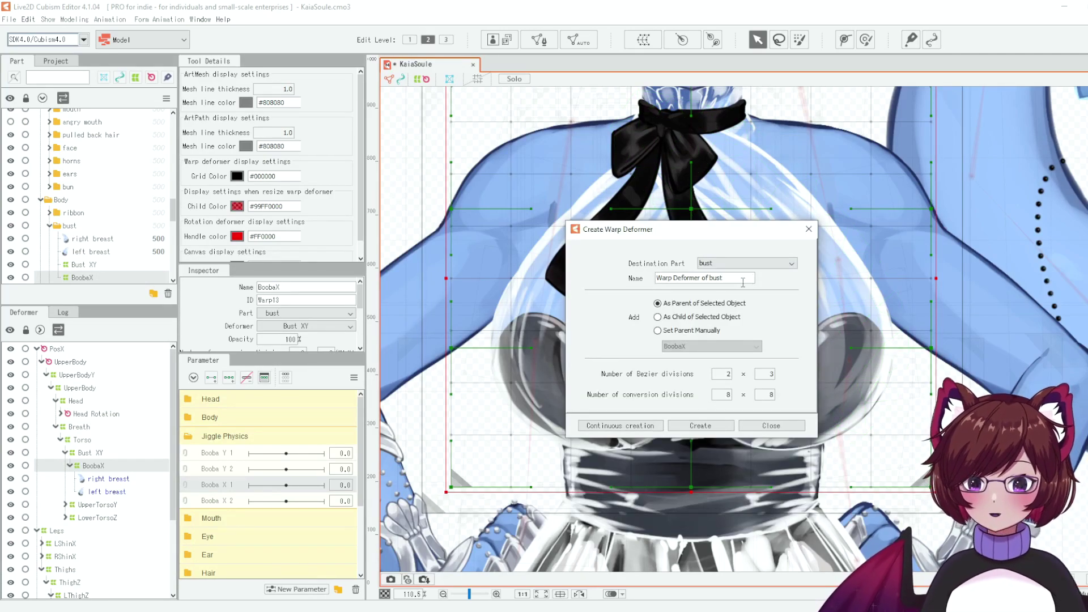
triple_click(723, 278)
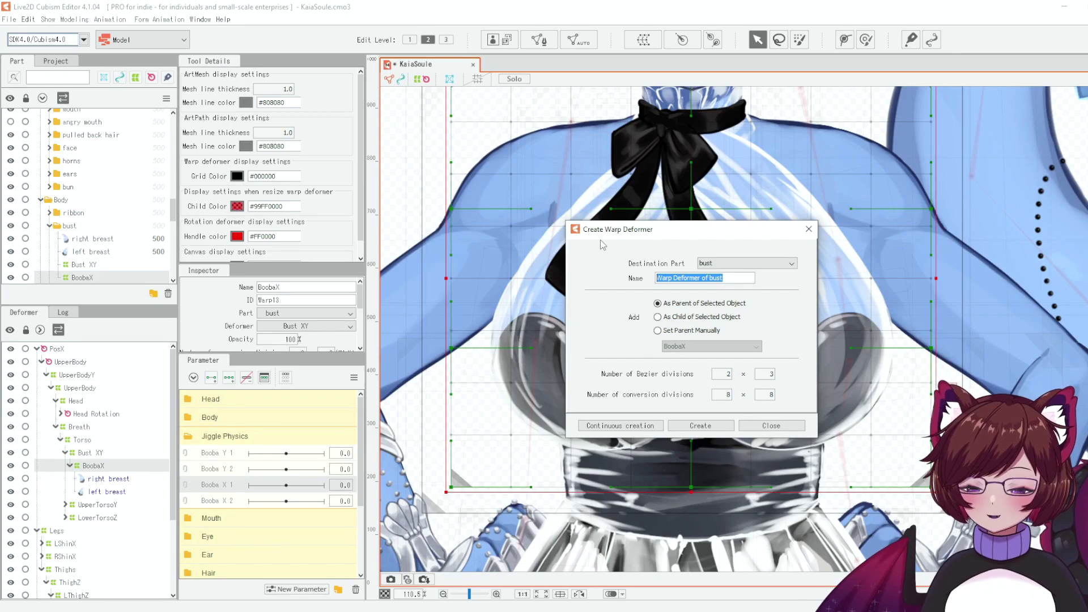
type("Boo")
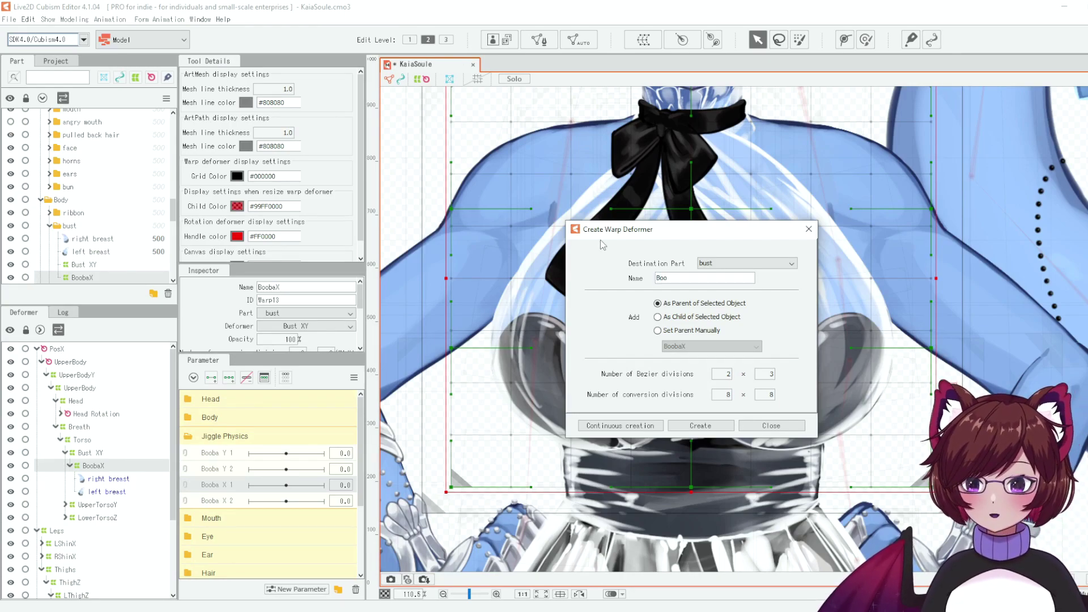
type("baX2")
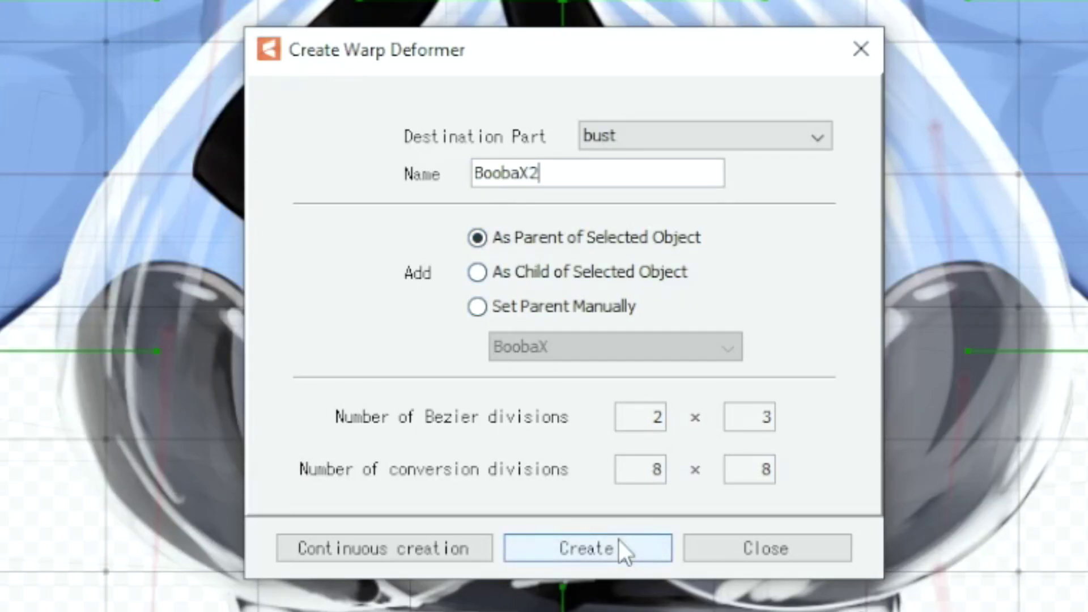
left_click(619, 541)
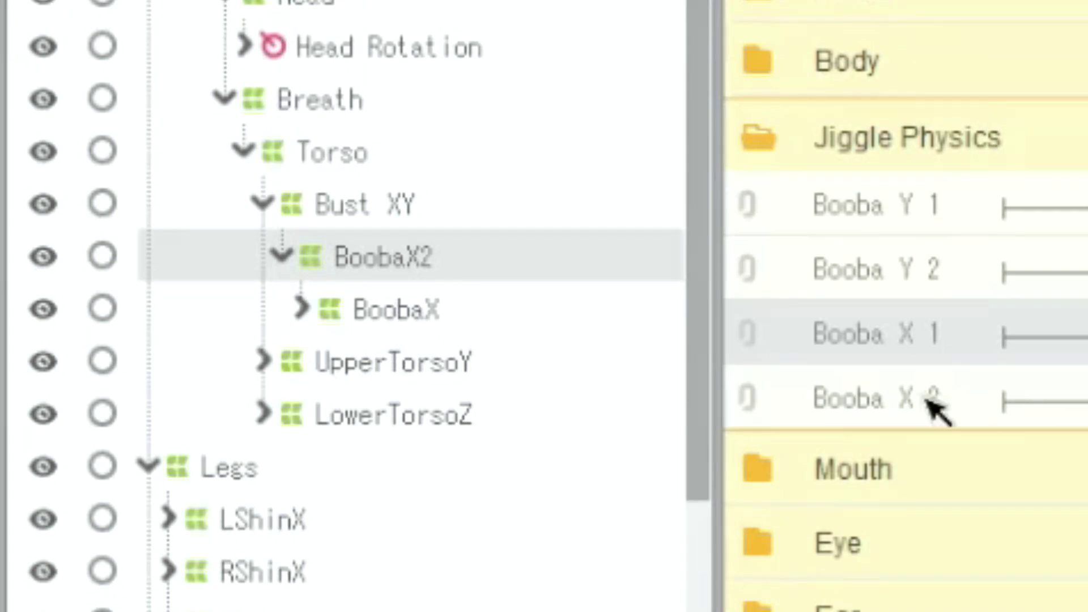
Step: Reorder the Jiggle Physics parameters so that Booba X 1 sits below Booba X 2
left_click_drag(912, 343, 916, 376)
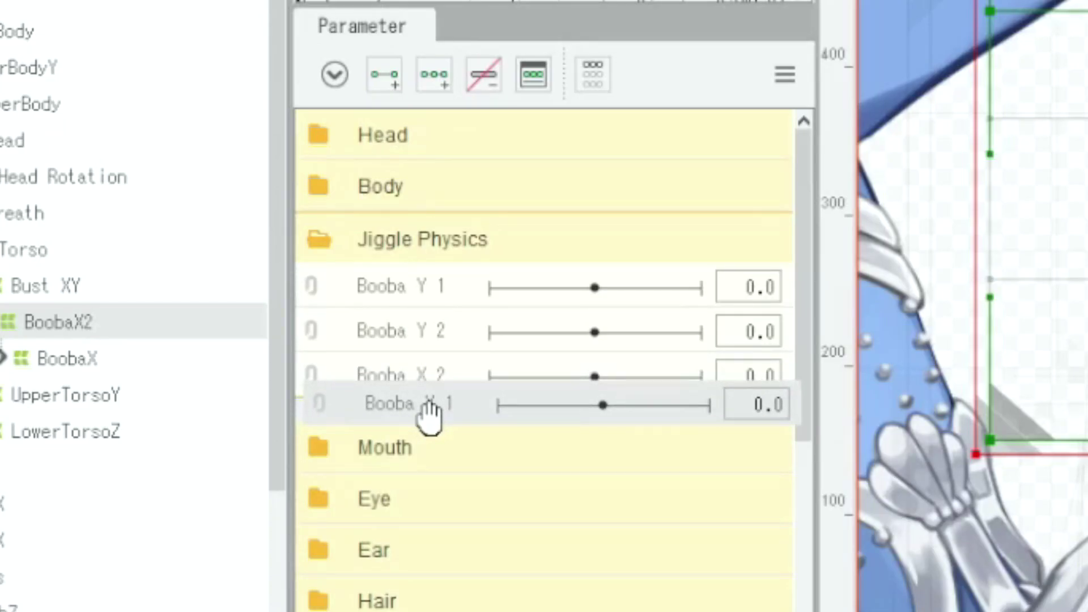
left_click_drag(429, 414, 430, 383)
Step: Add three keys on Booba X 2 for the BoobaX2 deformer and three keys on Booba X 1 for the BoobaX deformer
left_click(68, 358)
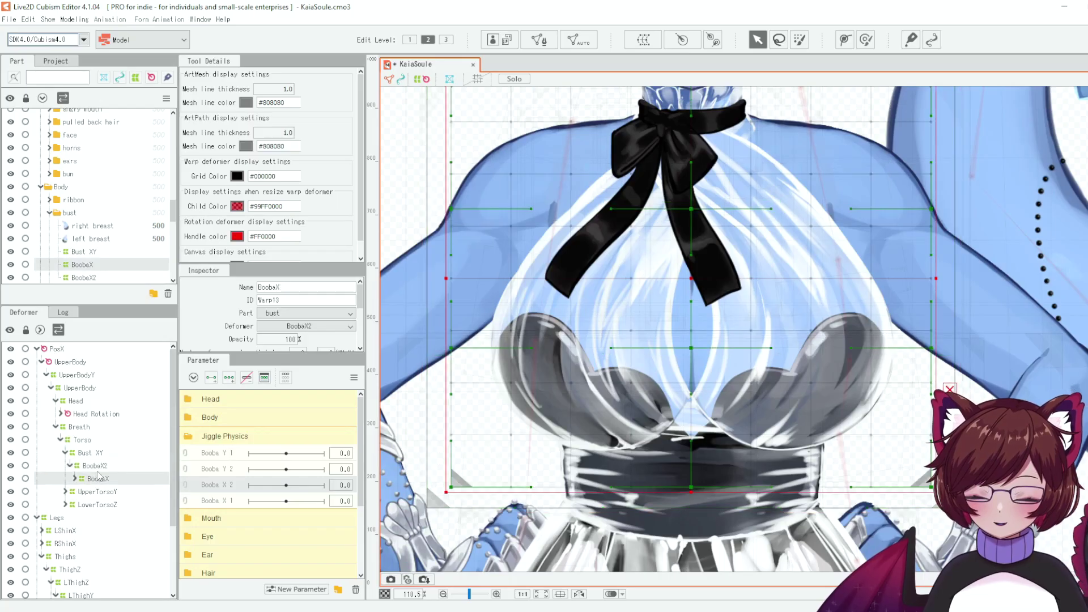
left_click(94, 466)
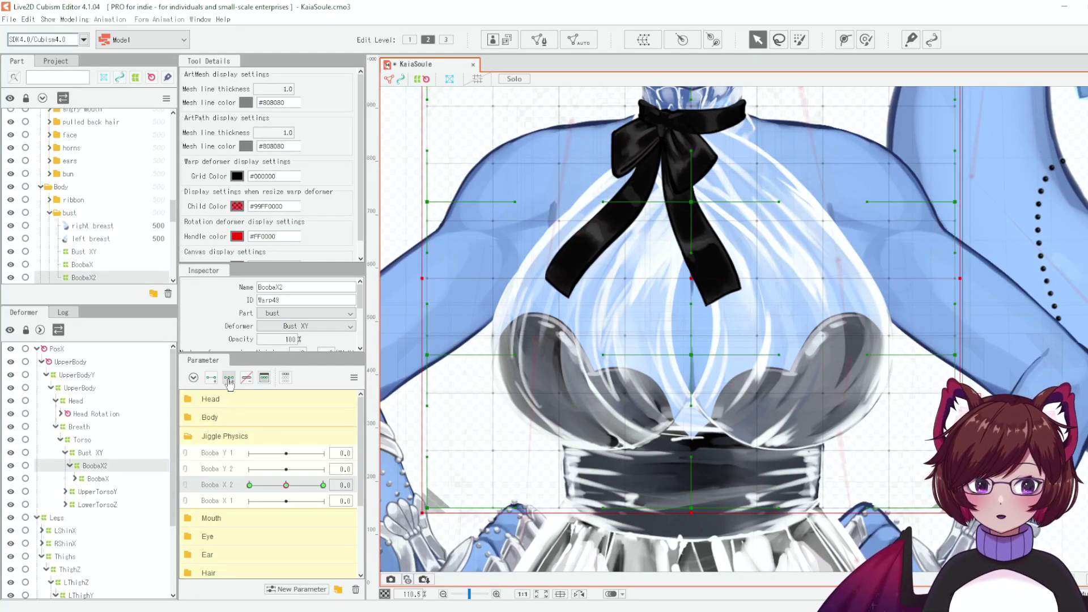
left_click(100, 479)
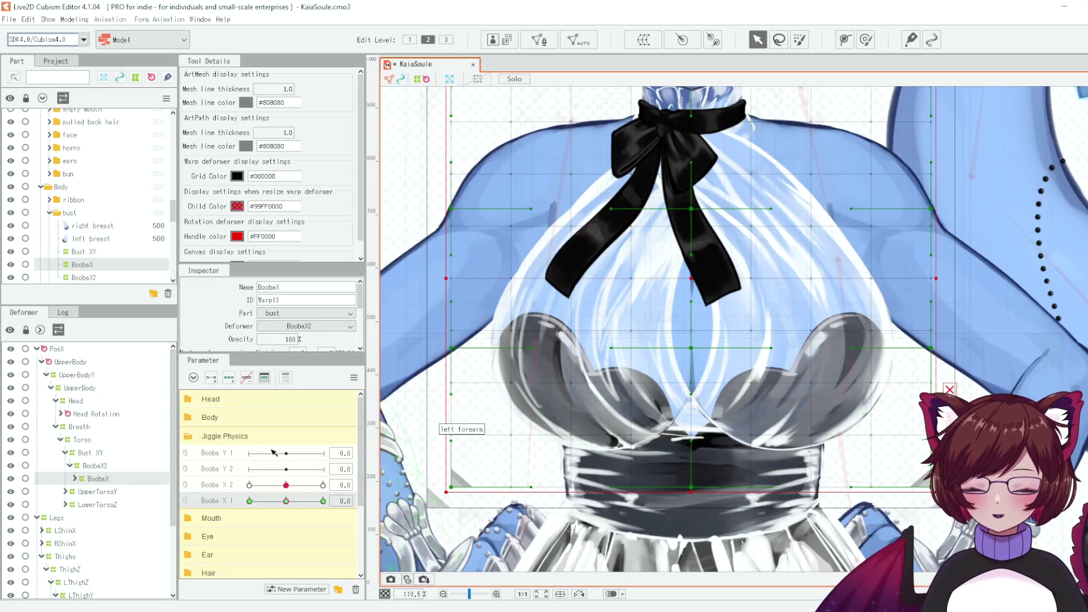
Step: Set Booba X 2 to 30 and bend the middle and lower center of the BoobaX2 deformer toward the right of the canvas
left_click(286, 485)
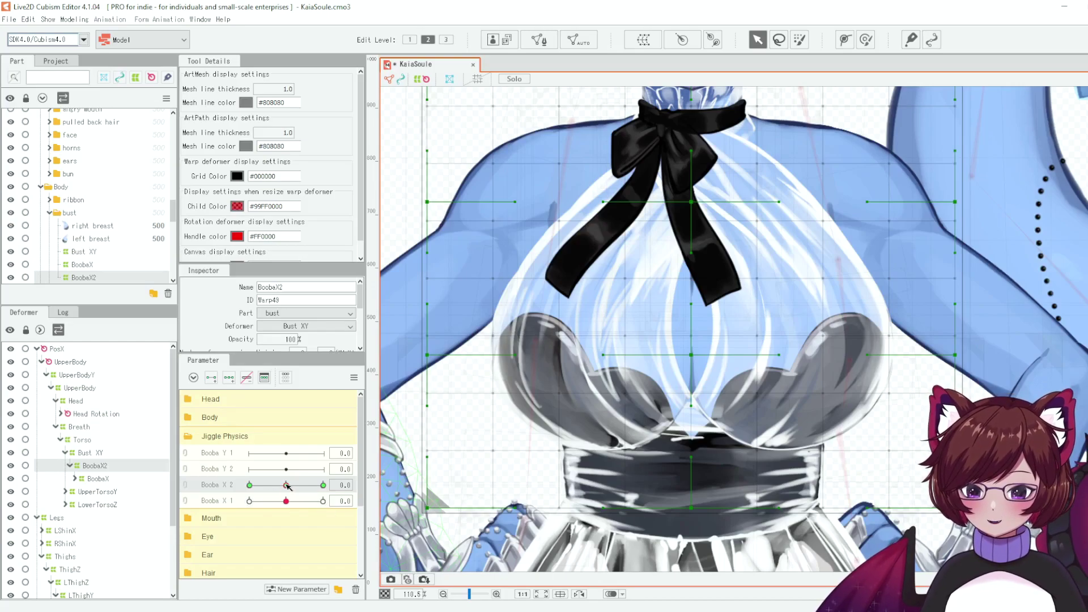
left_click_drag(287, 487, 322, 485)
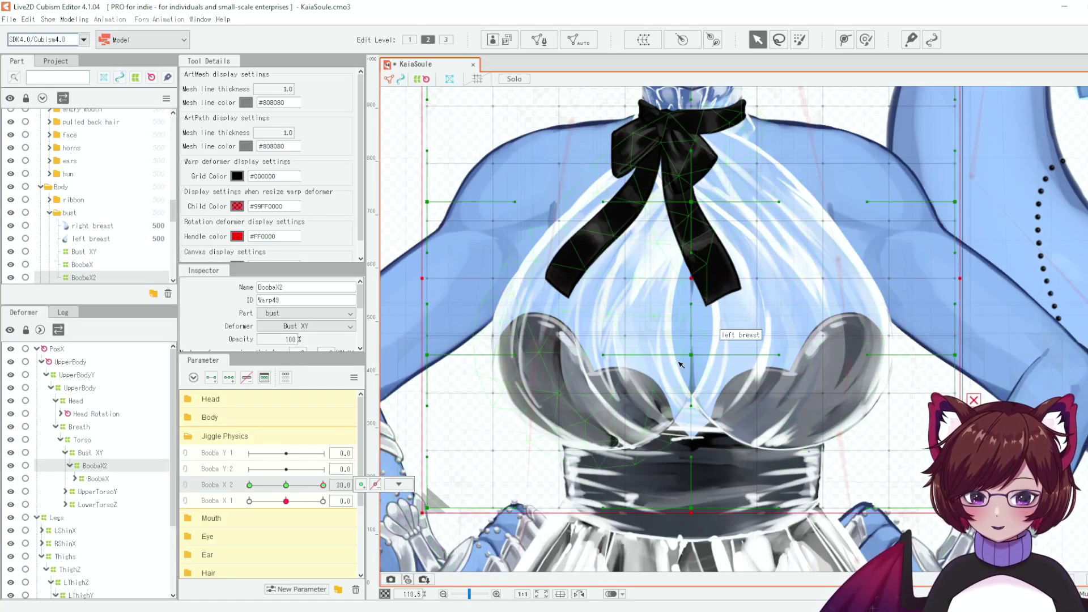
left_click_drag(691, 355, 751, 357)
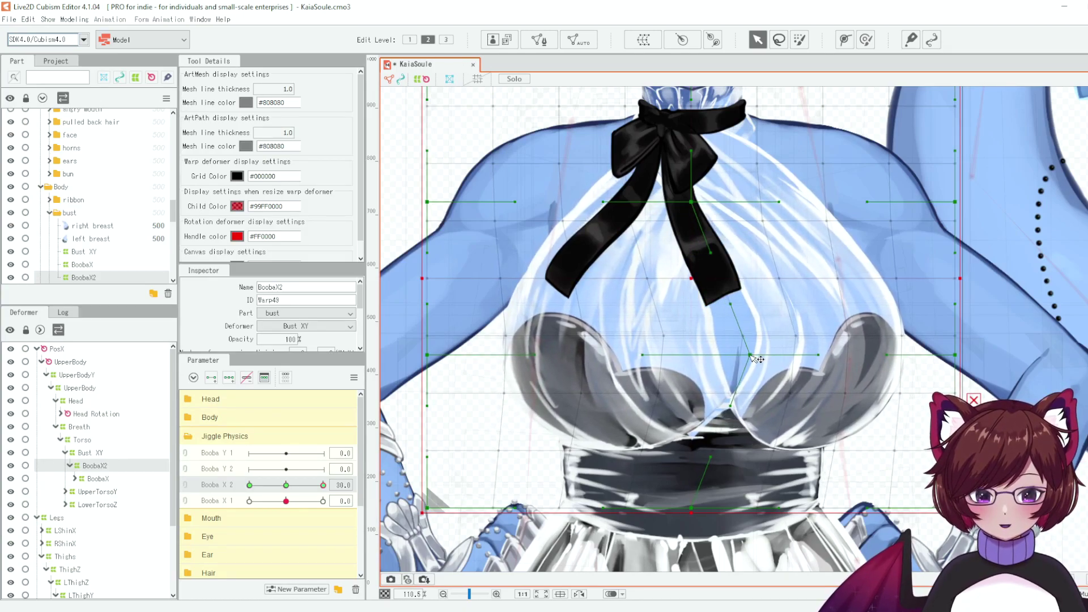
left_click_drag(691, 507, 759, 510)
left_click_drag(731, 304, 742, 304)
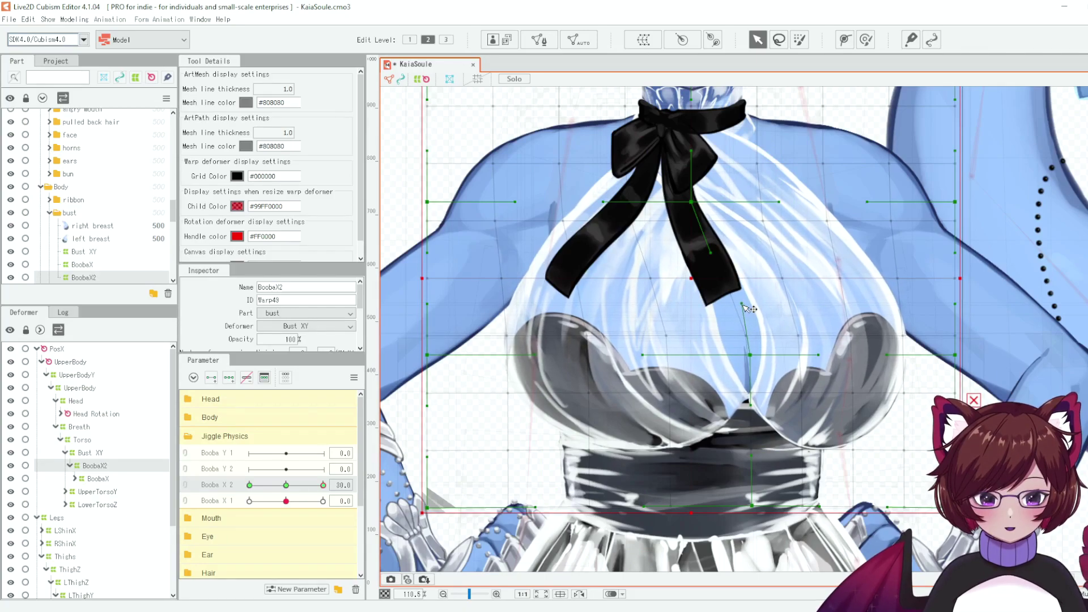
left_click_drag(759, 361, 840, 356)
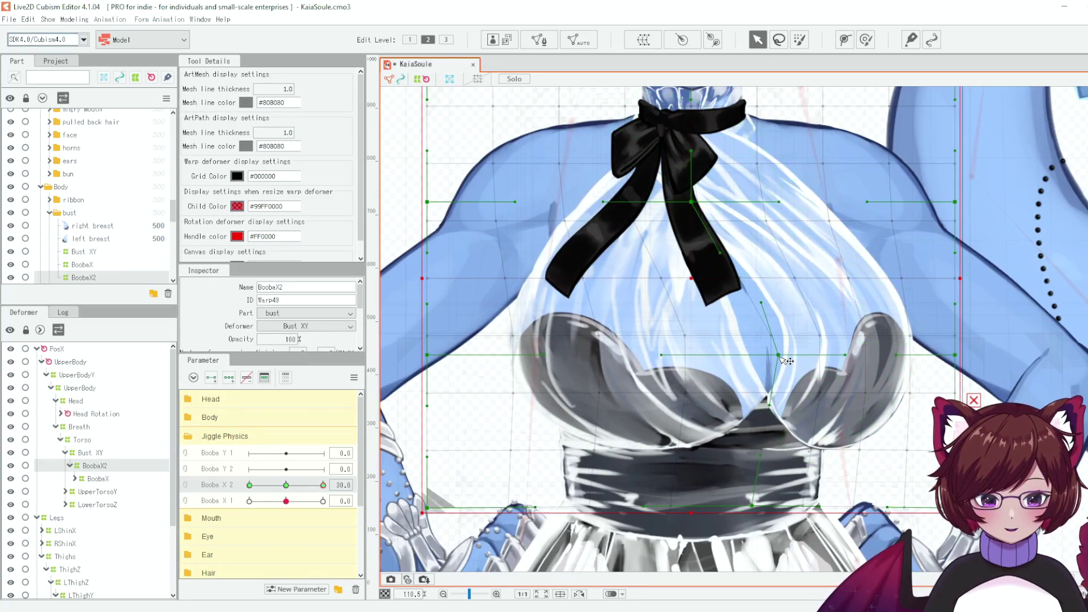
left_click_drag(752, 505, 753, 504)
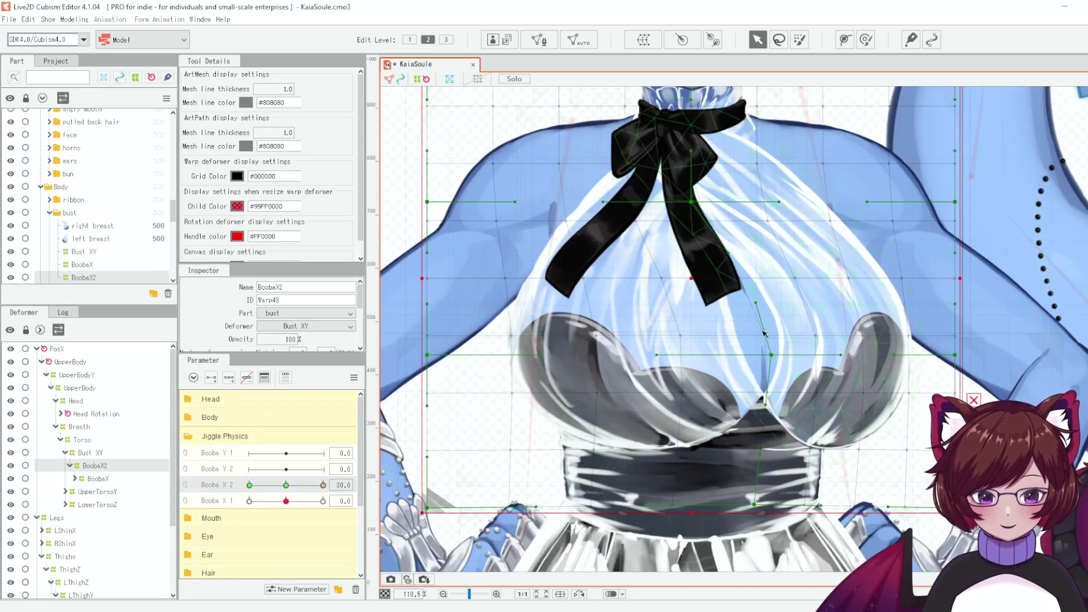
Step: Undo the last BoobaX2 tweak and reflect the deformer's motion horizontally from Booba X 2 at 30
key("ctrl+z")
mouse_move(315, 488)
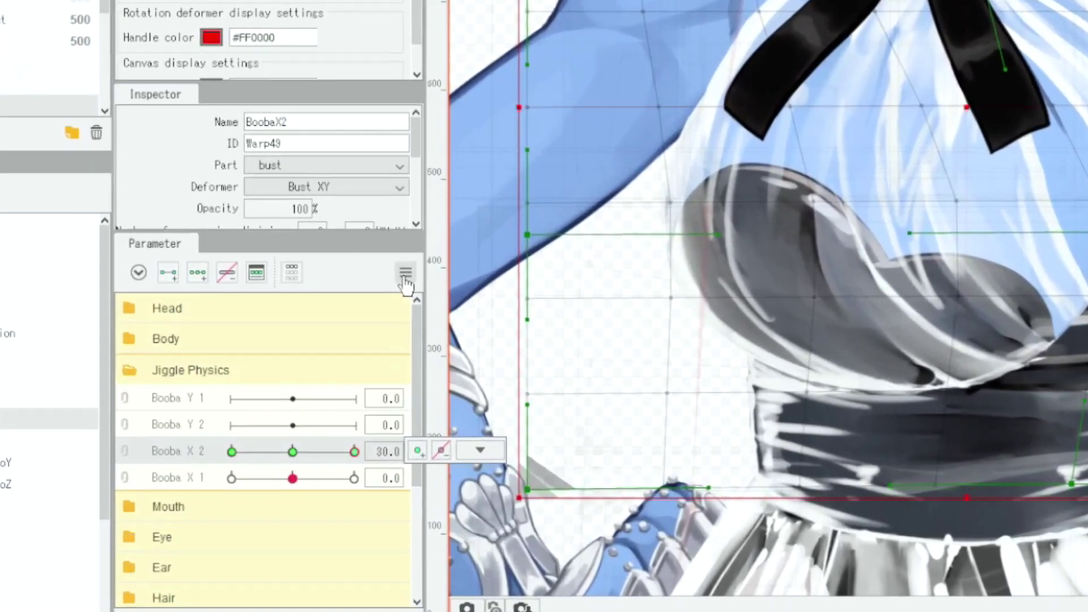
left_click(354, 378)
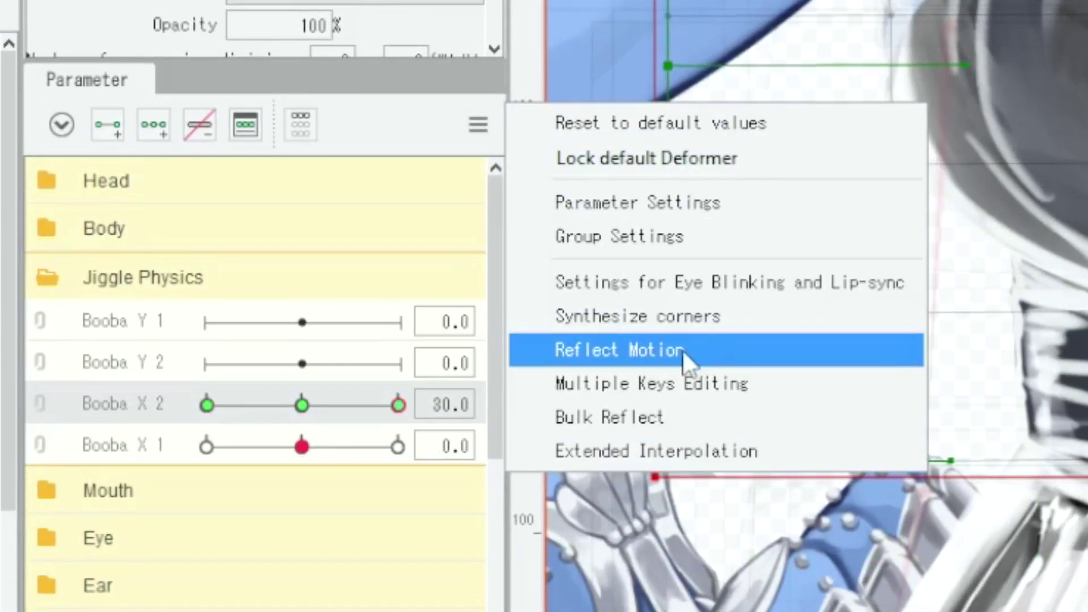
left_click(682, 352)
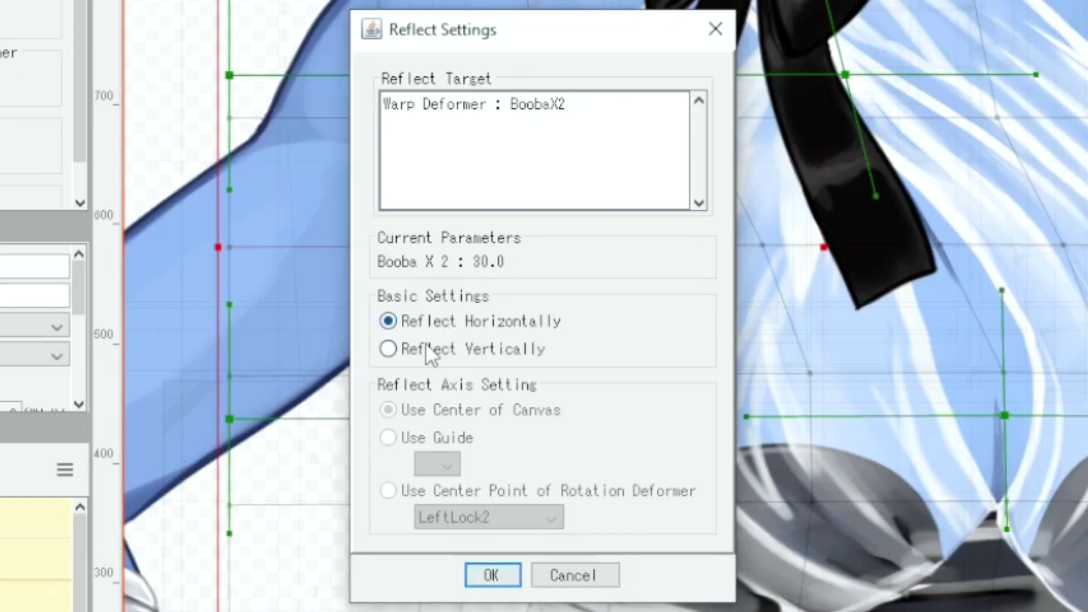
left_click(492, 575)
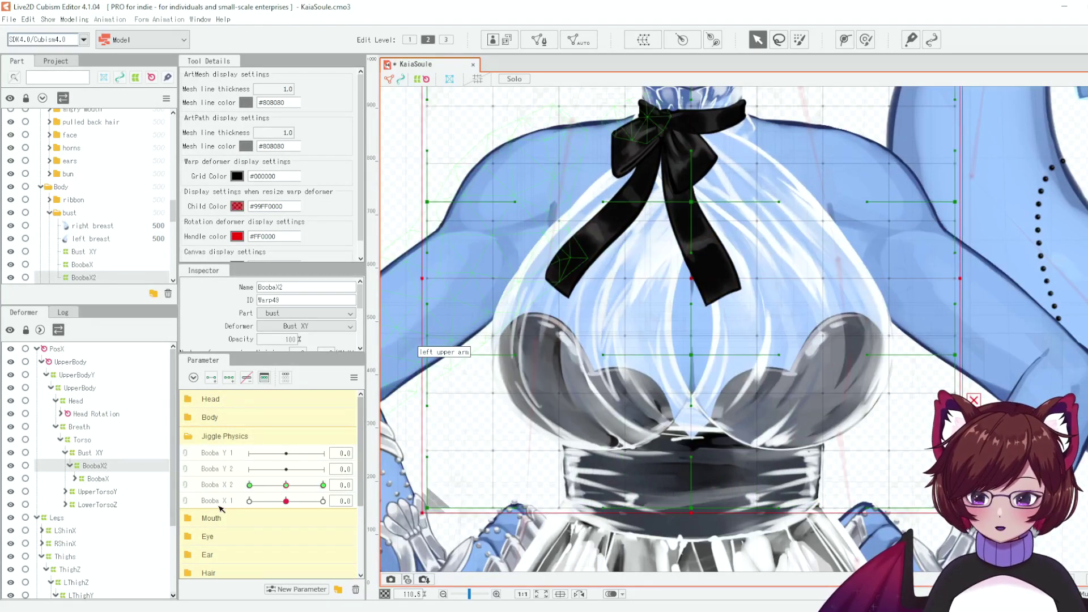
Step: Set Booba X 1 to 30 and shift the two lower inner Bezier points of the BoobaX deformer toward the right of the canvas
left_click(102, 479)
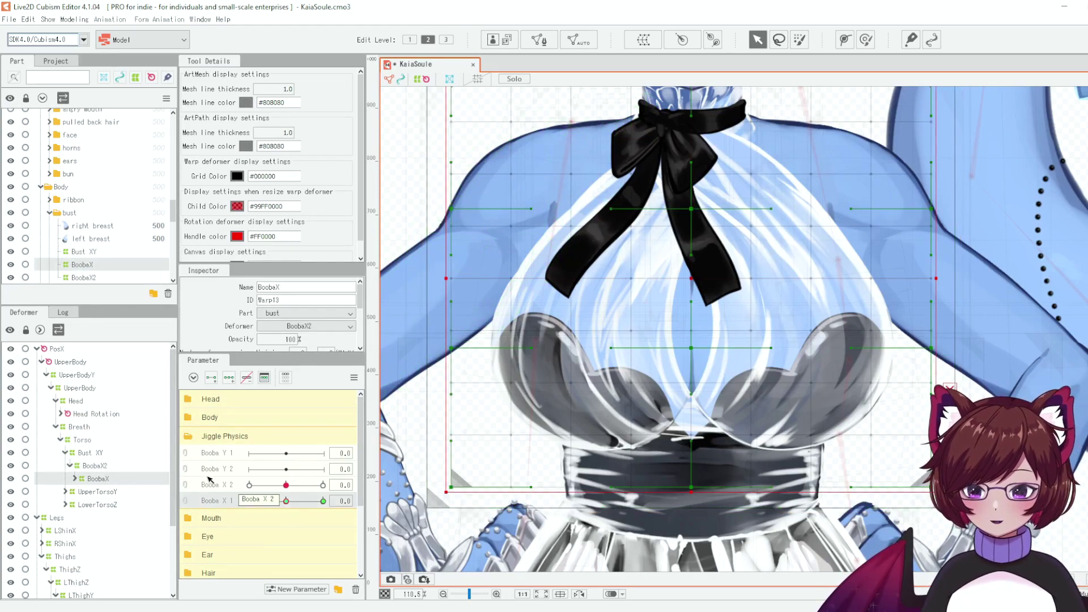
scroll(222, 301, "down", 2)
scroll(277, 295, "down", 1)
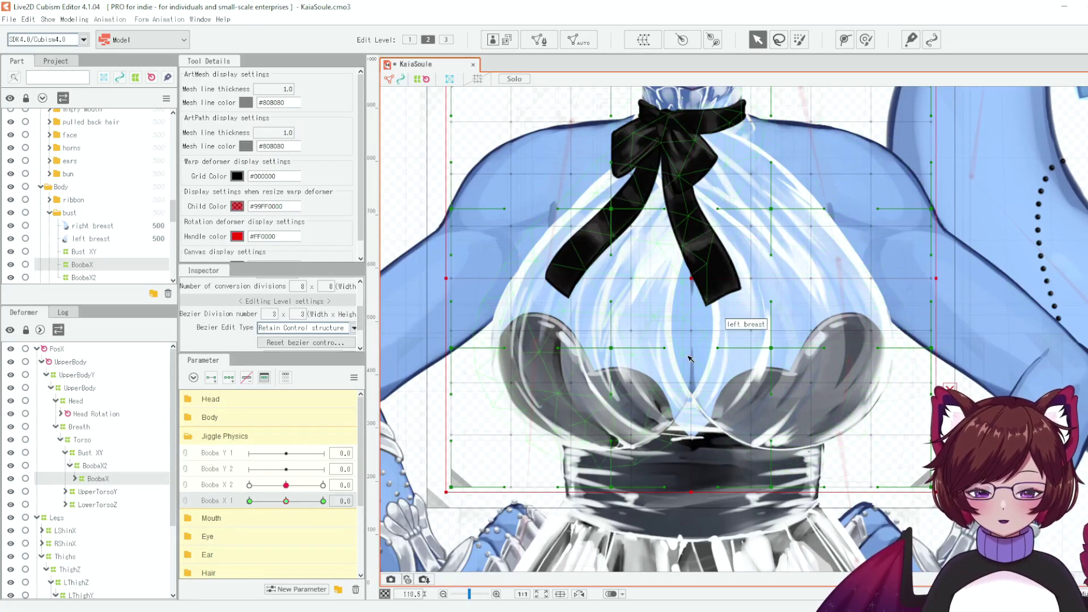
left_click_drag(287, 502, 323, 501)
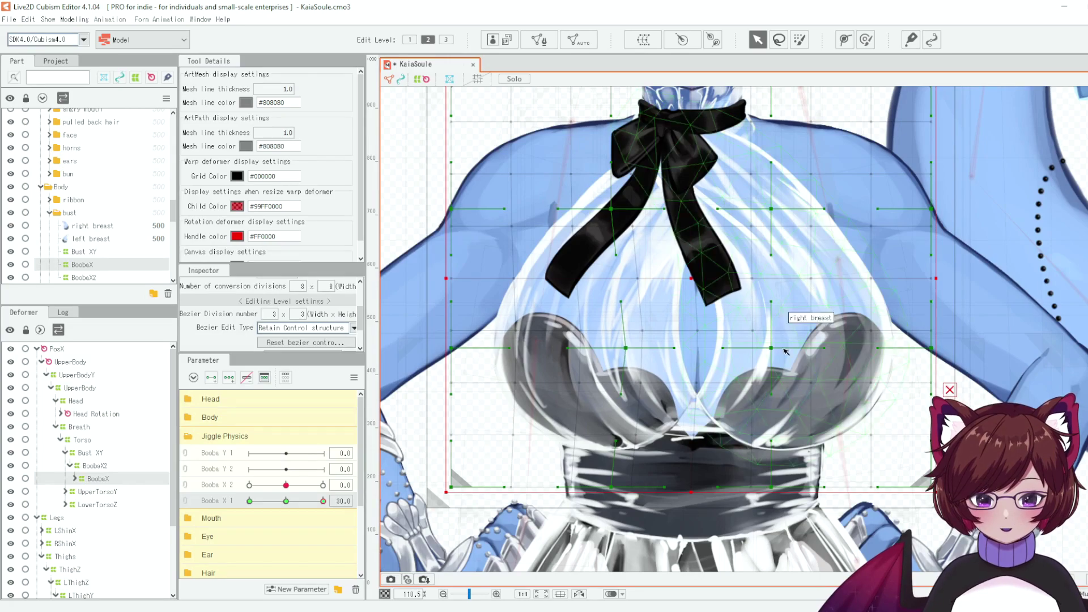
left_click_drag(778, 348, 795, 349)
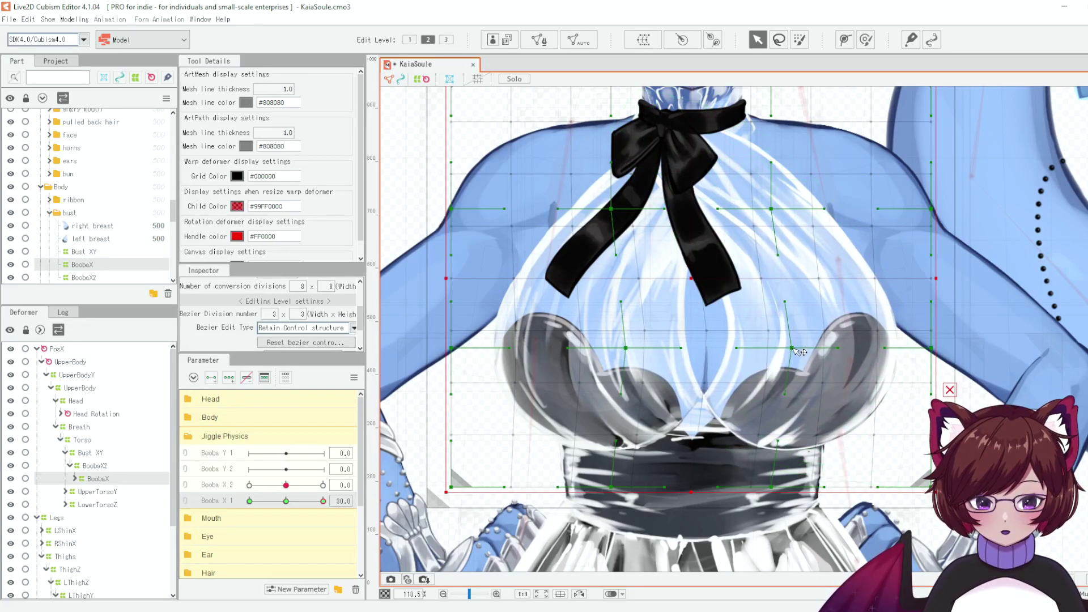
left_click_drag(627, 347, 647, 347)
left_click_drag(795, 348, 809, 349)
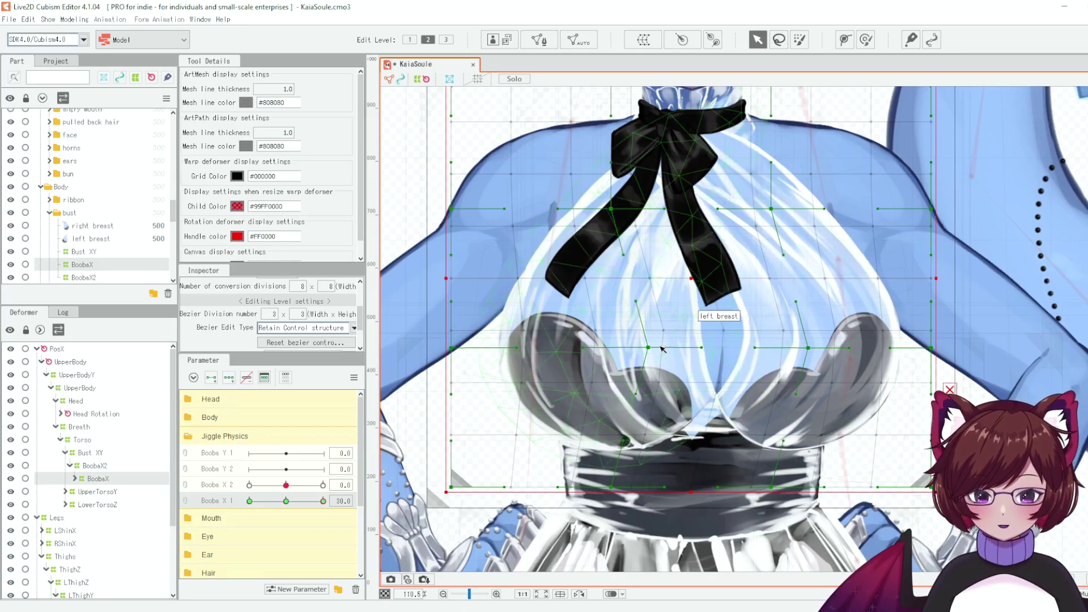
left_click_drag(648, 347, 652, 348)
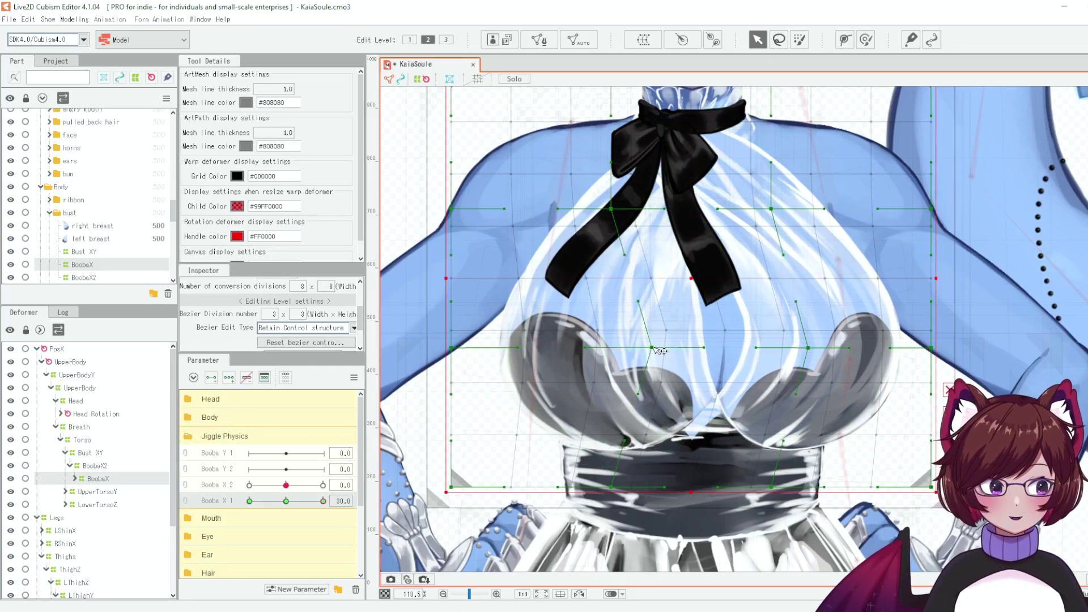
left_click_drag(654, 347, 656, 347)
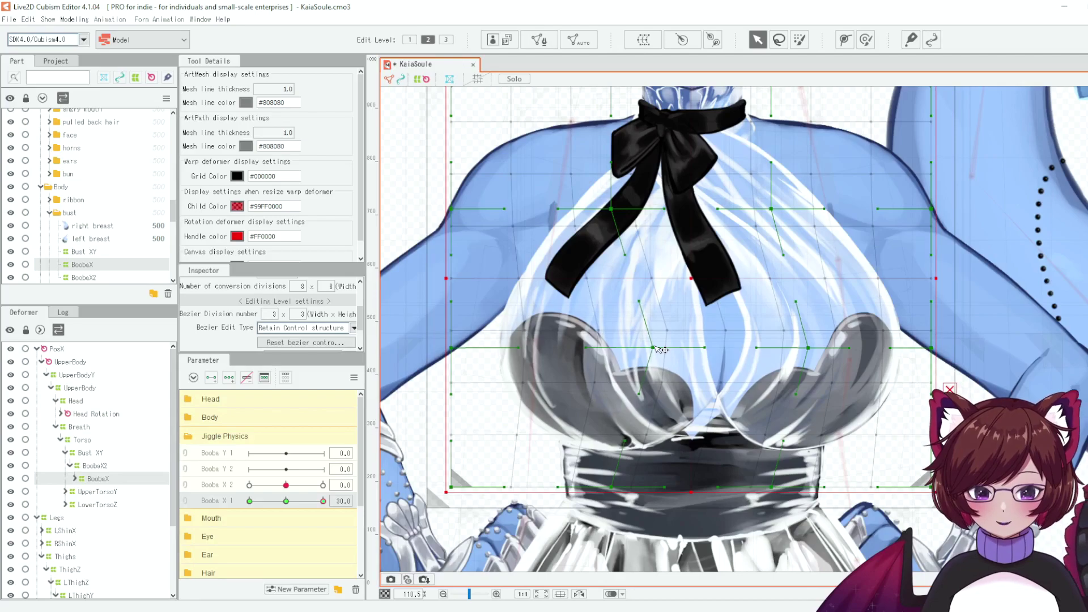
left_click_drag(808, 348, 813, 348)
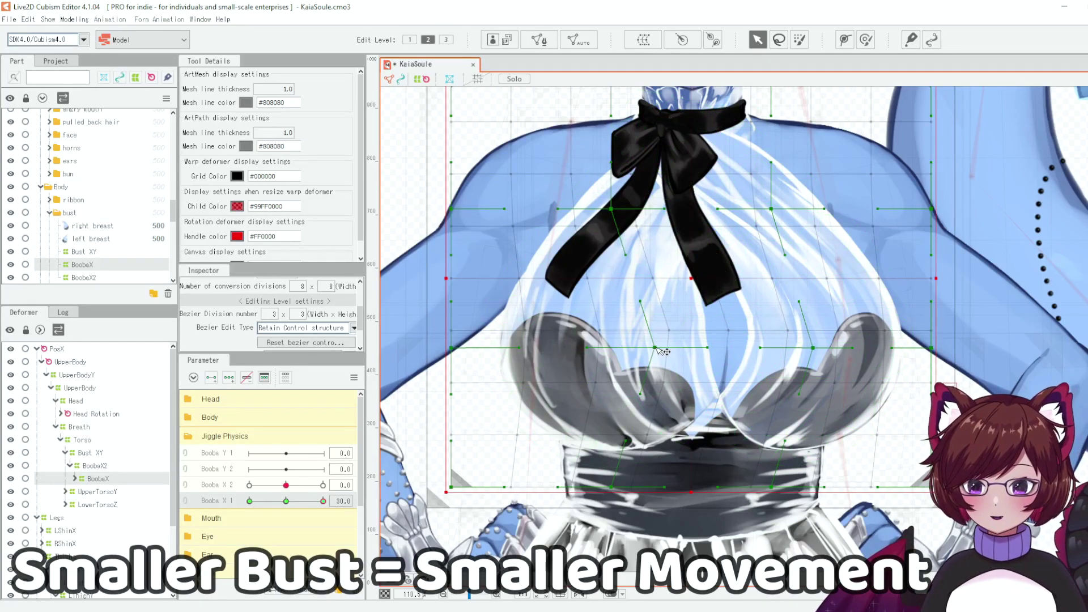
left_click_drag(656, 348, 661, 348)
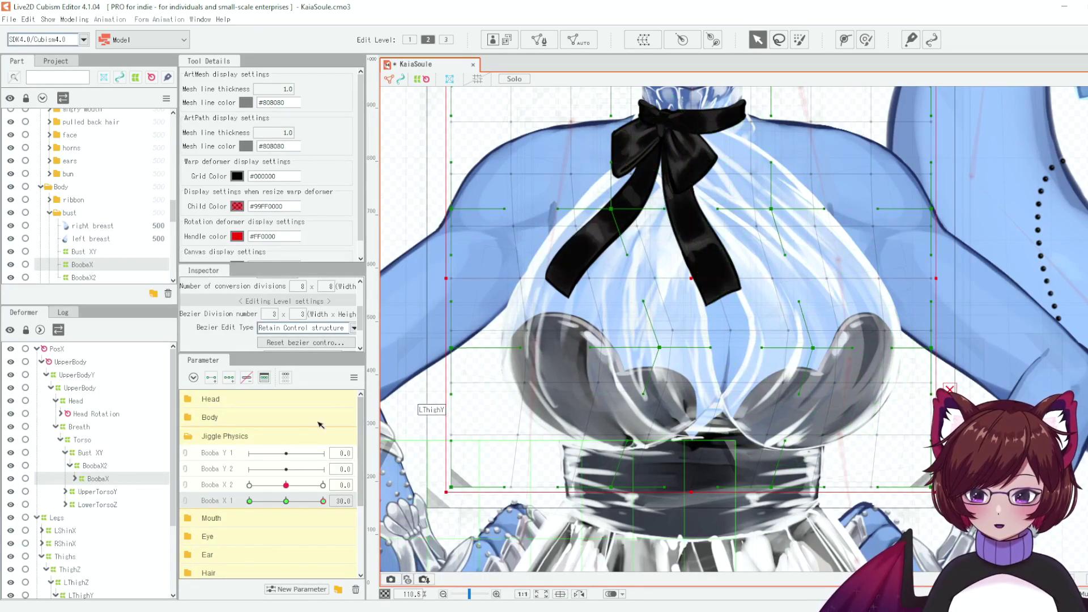
Step: Reflect the BoobaX deformer's motion horizontally from Booba X 1 at 30, and return Booba X 1 to 0
left_click(353, 377)
left_click(453, 465)
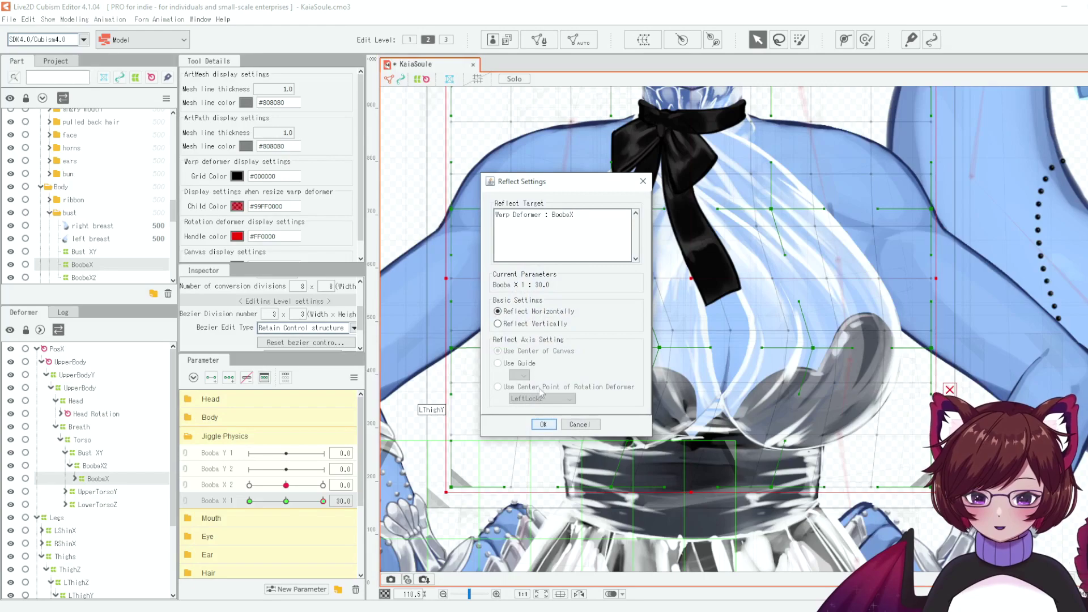
left_click(542, 424)
left_click_drag(323, 501, 289, 500)
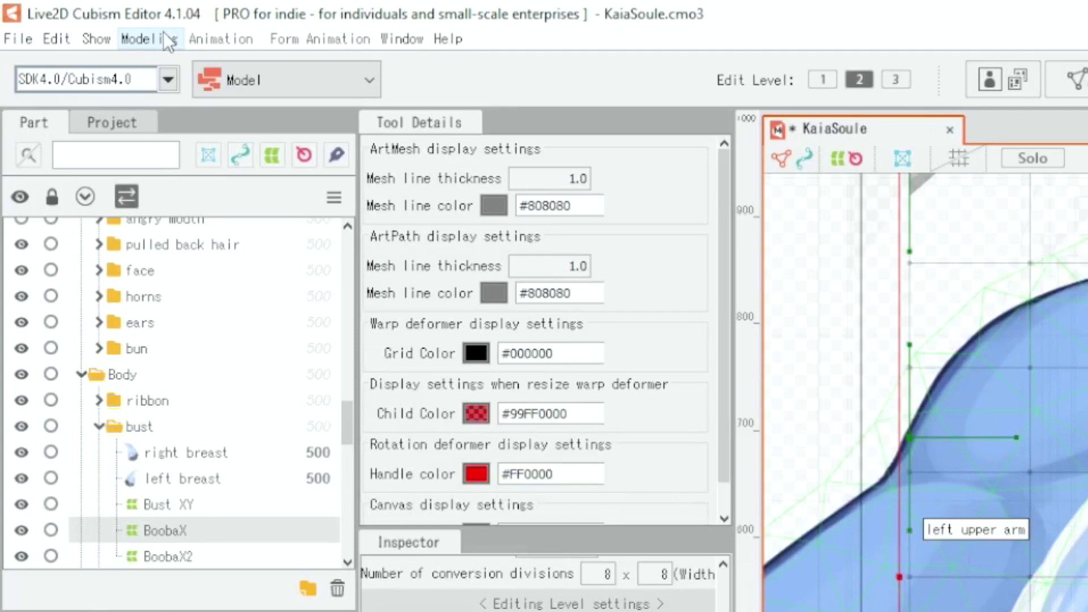
Step: Open the model's physics settings and add a physics group named "Booba X"
left_click(151, 43)
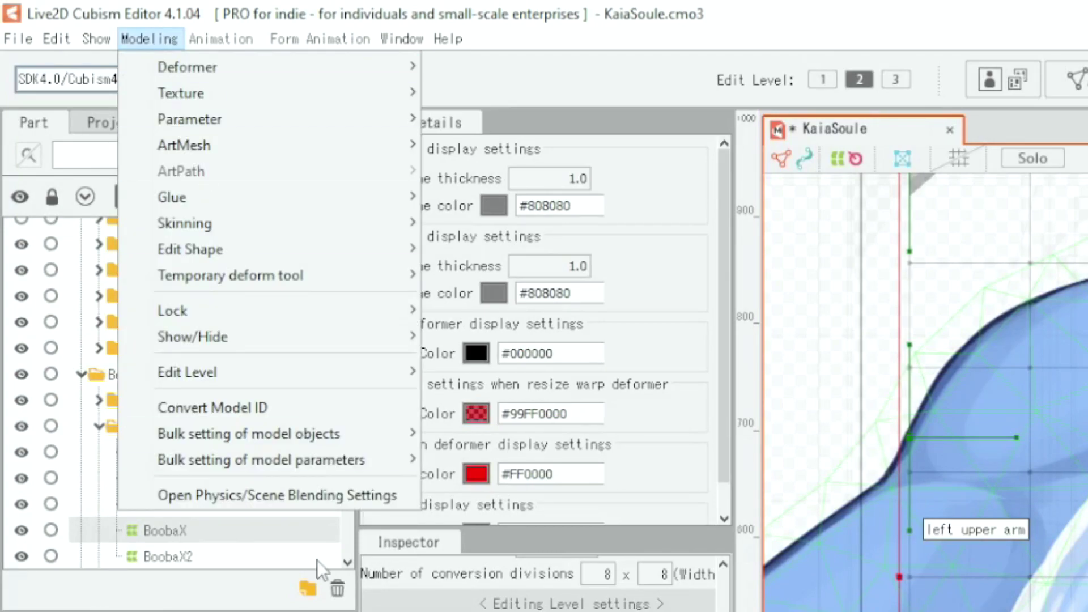
left_click(271, 496)
left_click(174, 96)
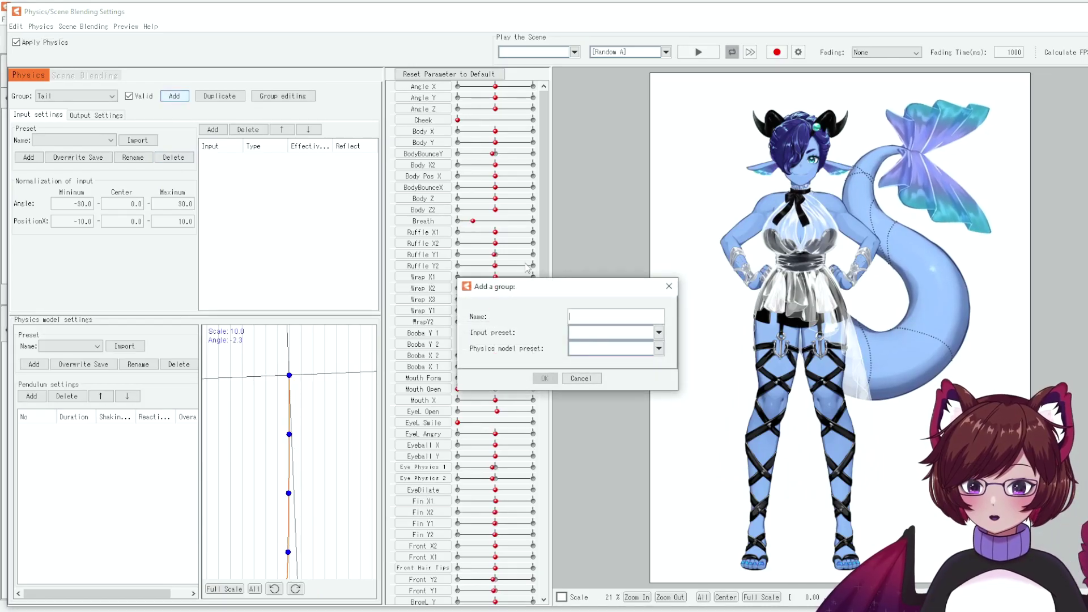
type("Booba X")
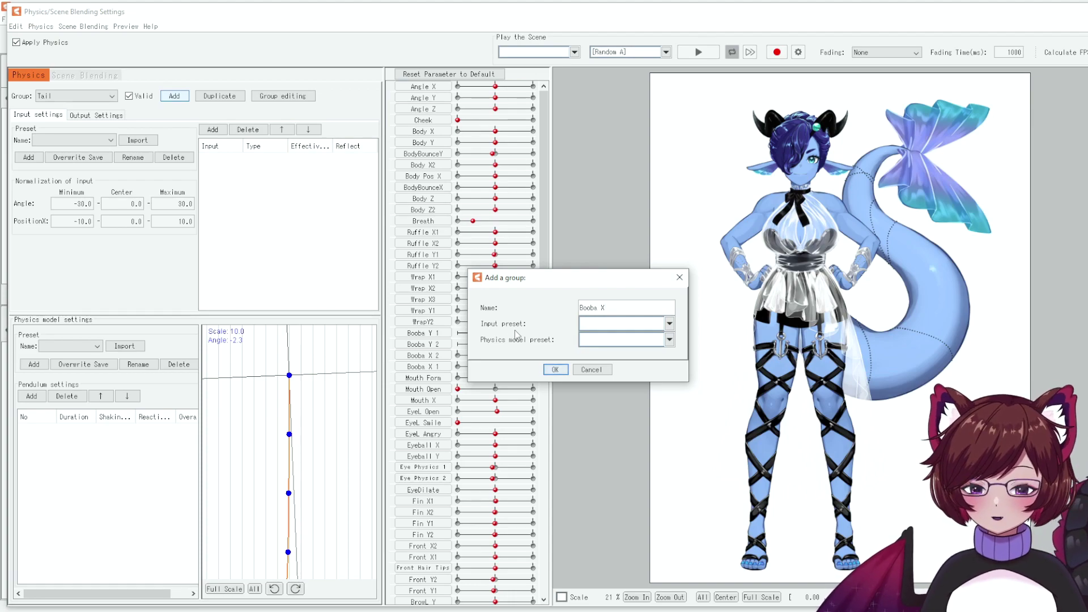
left_click(555, 369)
Step: Add Body X and Body Z as input parameters of the Booba X physics group
left_click(214, 131)
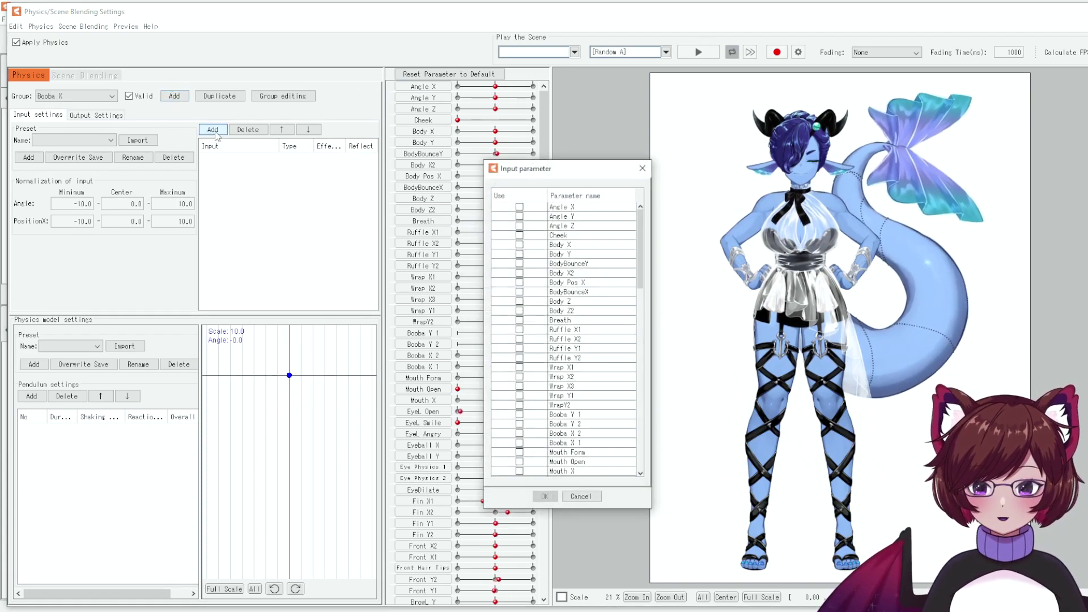
left_click(519, 244)
left_click(519, 301)
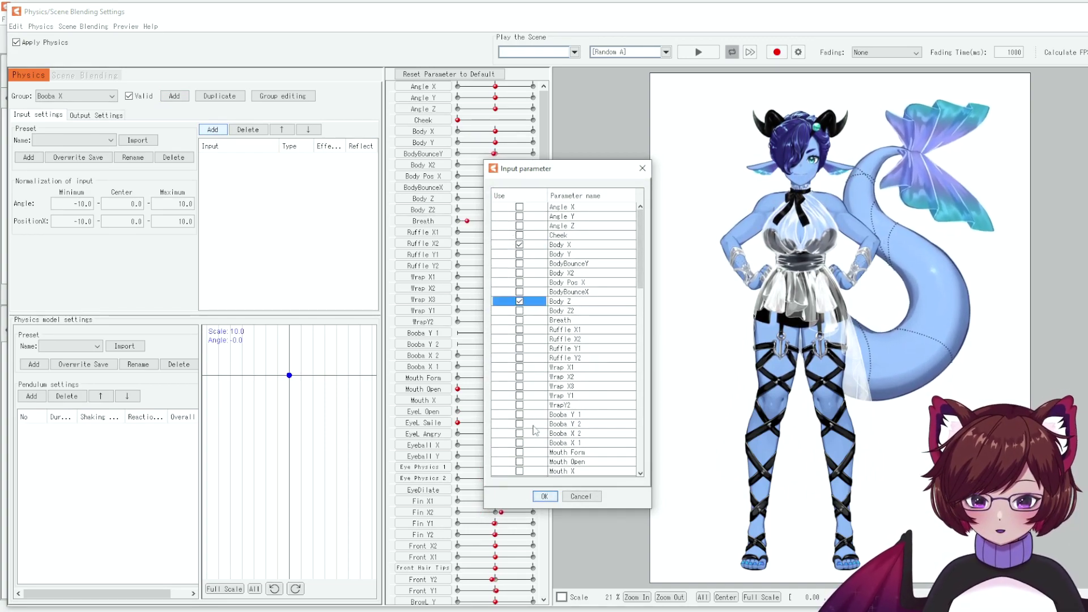
left_click(544, 496)
Step: Set the effectiveness of the Body X and Body Z inputs to 100 each
left_click(329, 161)
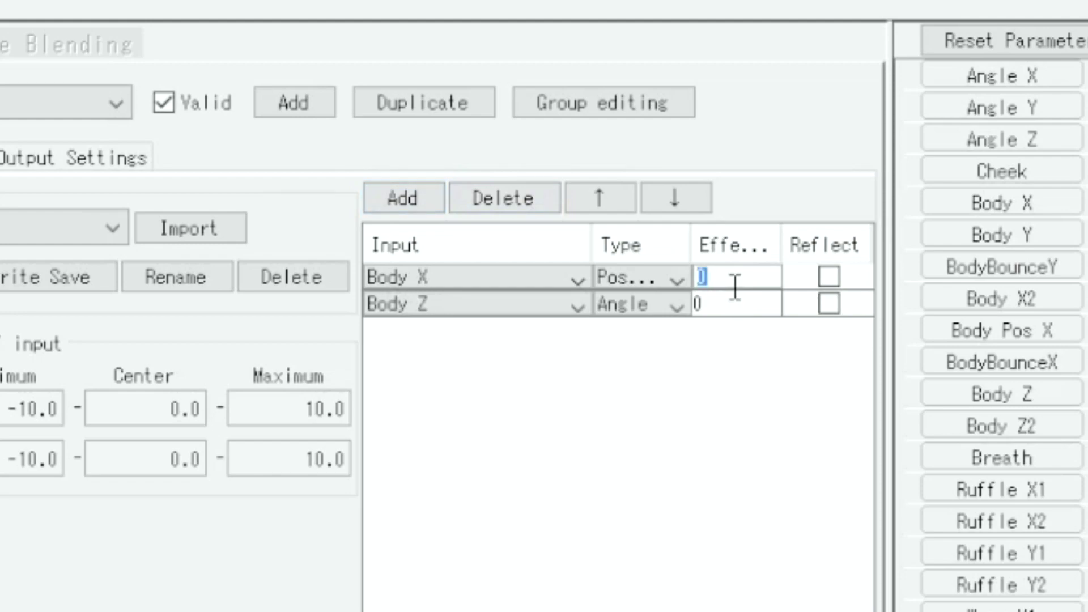
type("100")
key("Return")
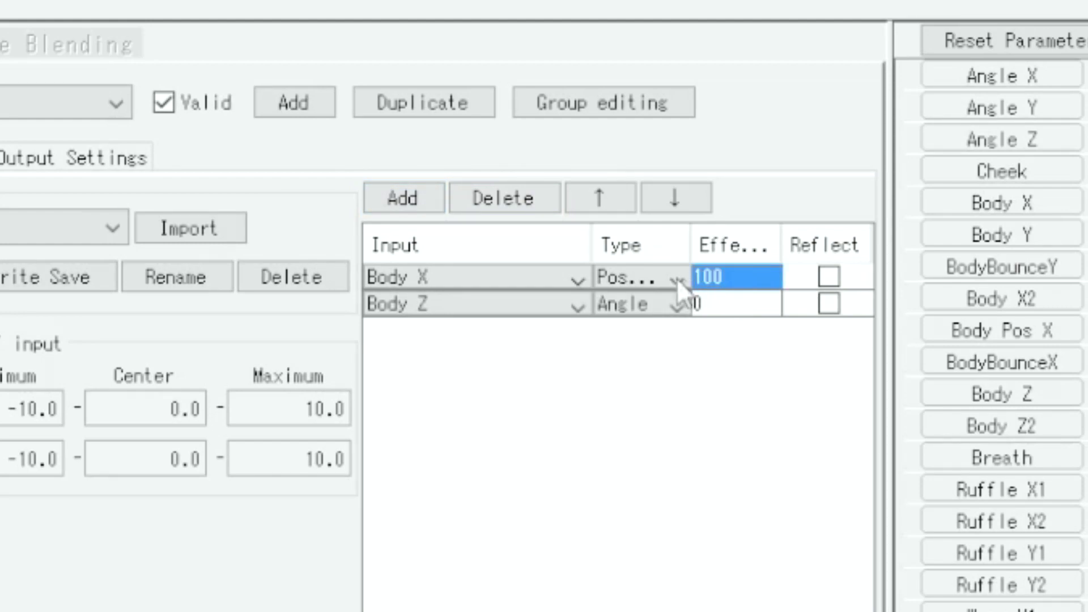
left_click(756, 304)
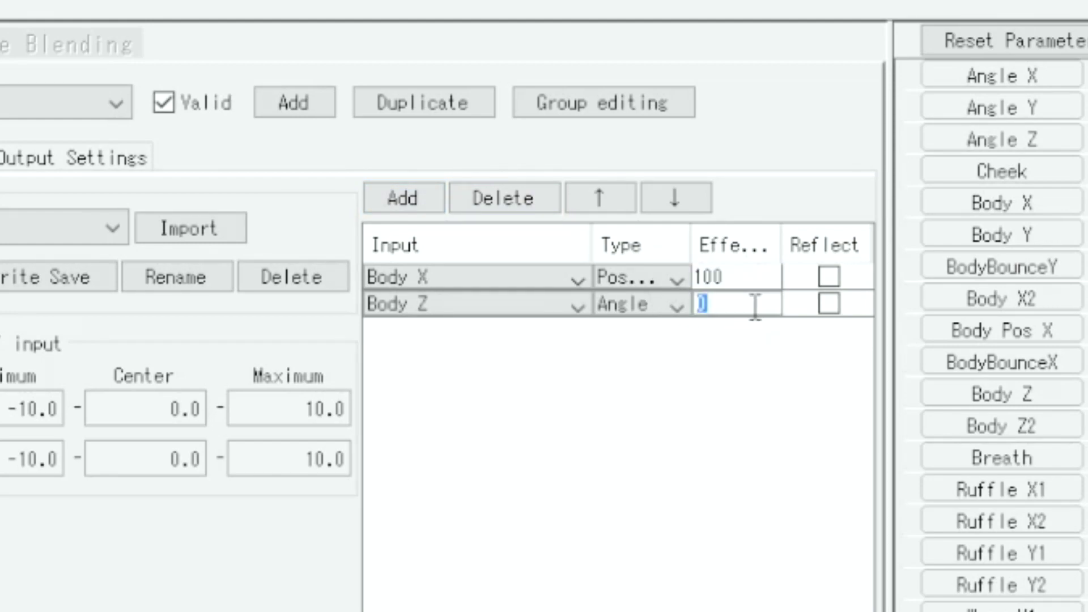
key("Return")
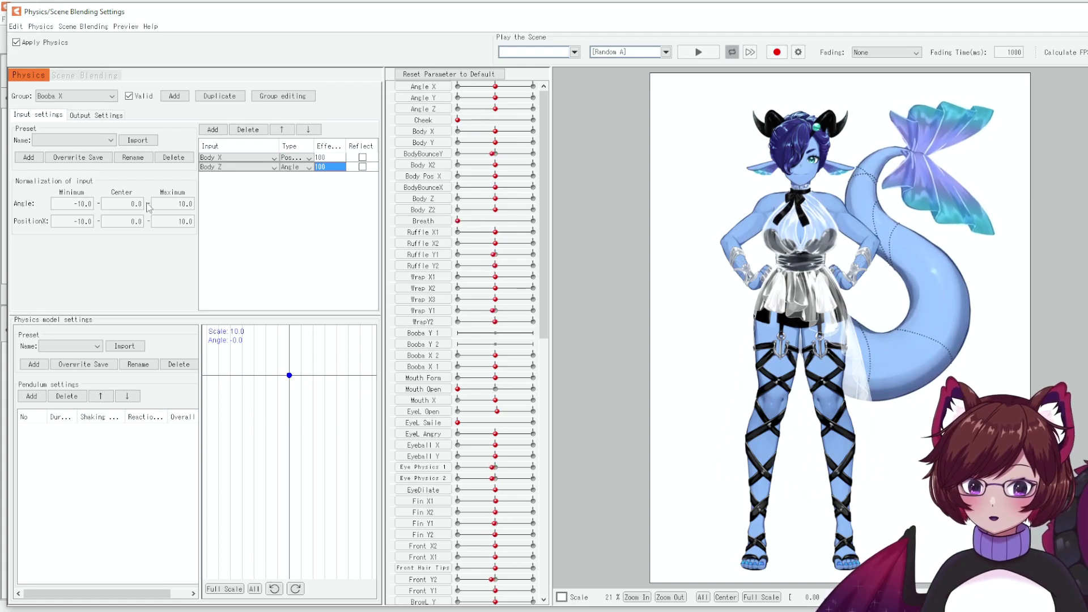
Step: Add two pendulums to the Booba X group and open the output parameter selection at the Booba parameters
left_click(32, 396)
left_click(31, 396)
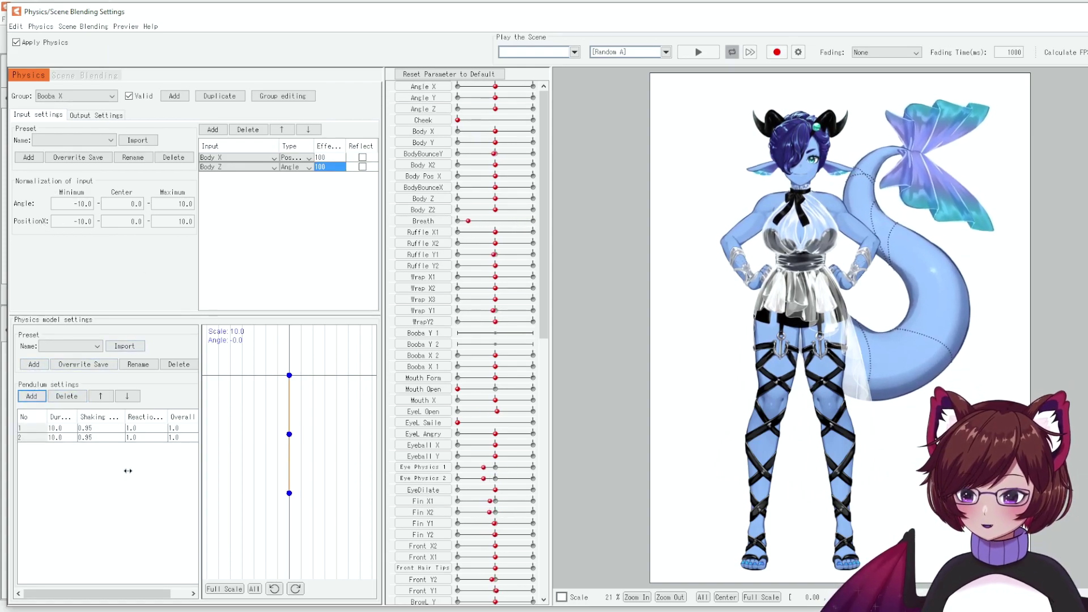
left_click(96, 115)
left_click(25, 129)
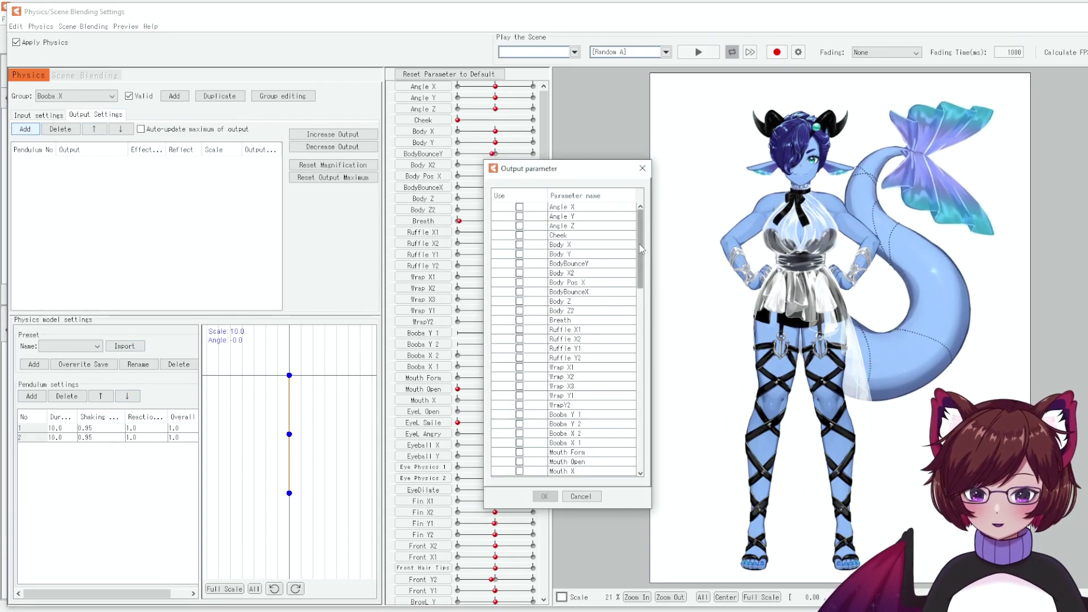
scroll(643, 269, "down", 2)
scroll(643, 269, "down", 2)
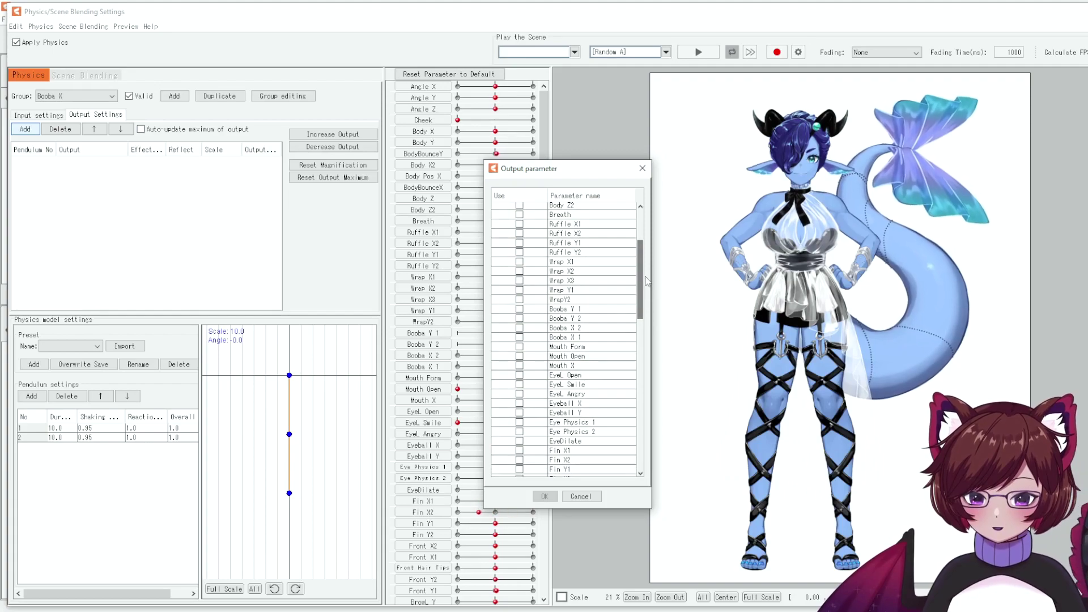
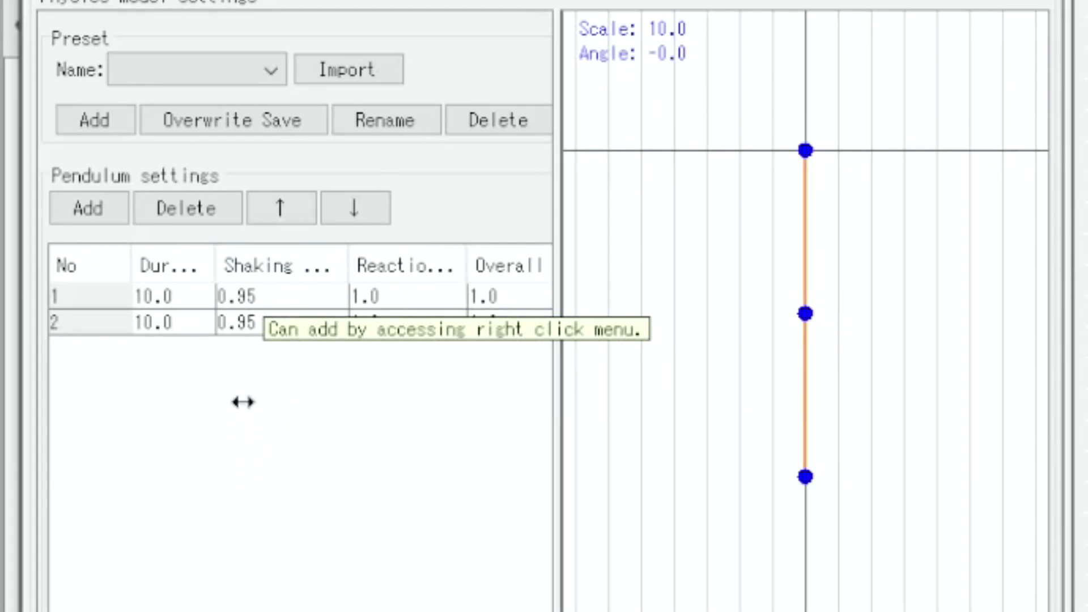
Step: Set the shaking influence to 0.91 for pendulum 1 and 0.9 for pendulum 2
double_click(286, 298)
type("0.")
left_click(272, 344)
double_click(280, 323)
type("0")
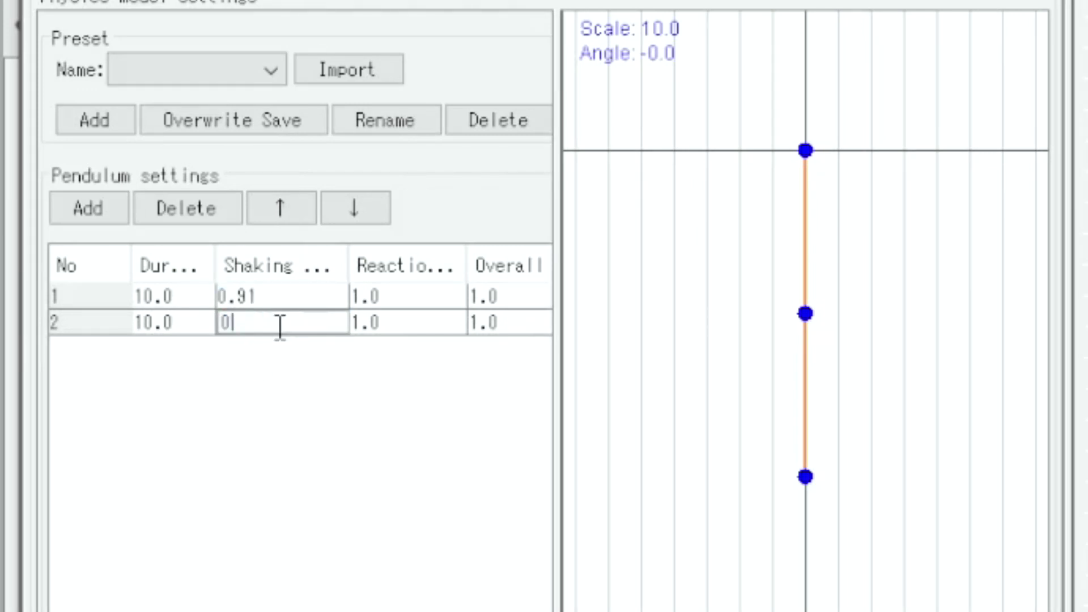
key("Return")
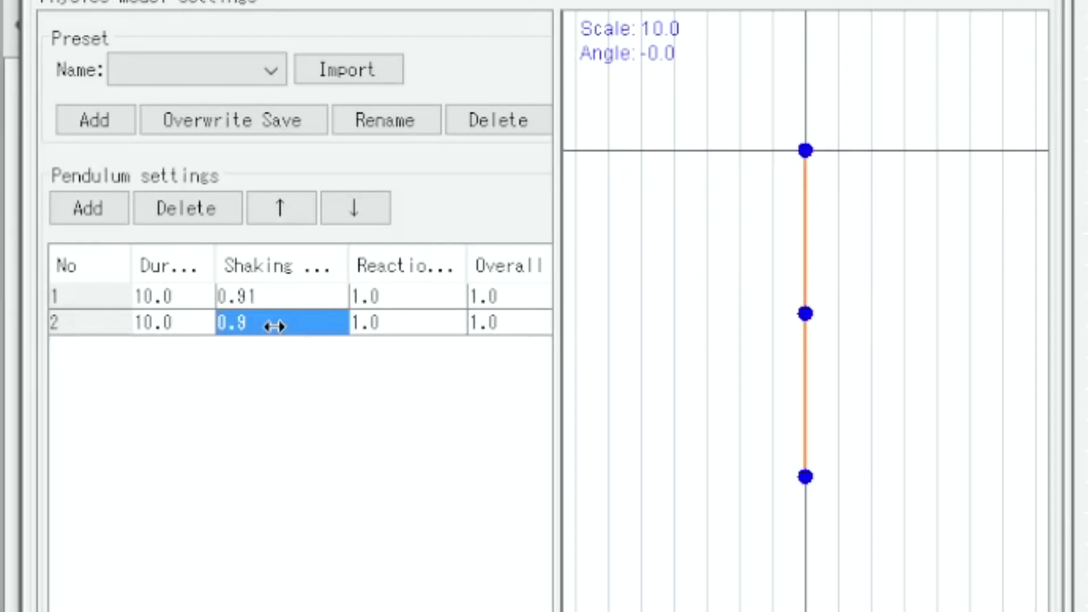
Step: Set the reaction value of both pendulums to 0.8 and toggle Reflect for the Booba X 1 output
double_click(414, 293)
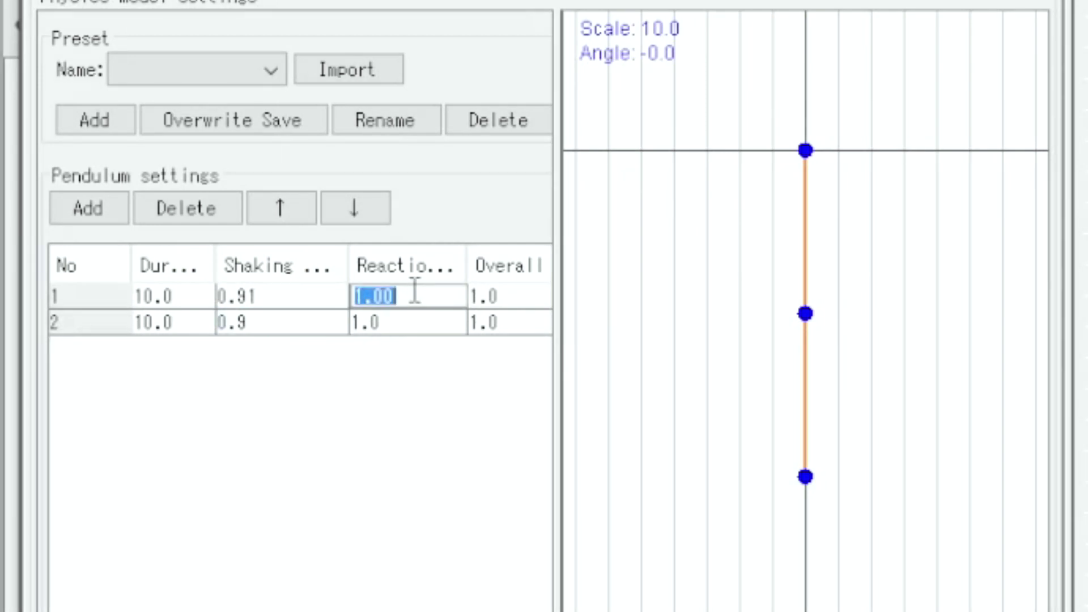
type("0.8")
key("Return")
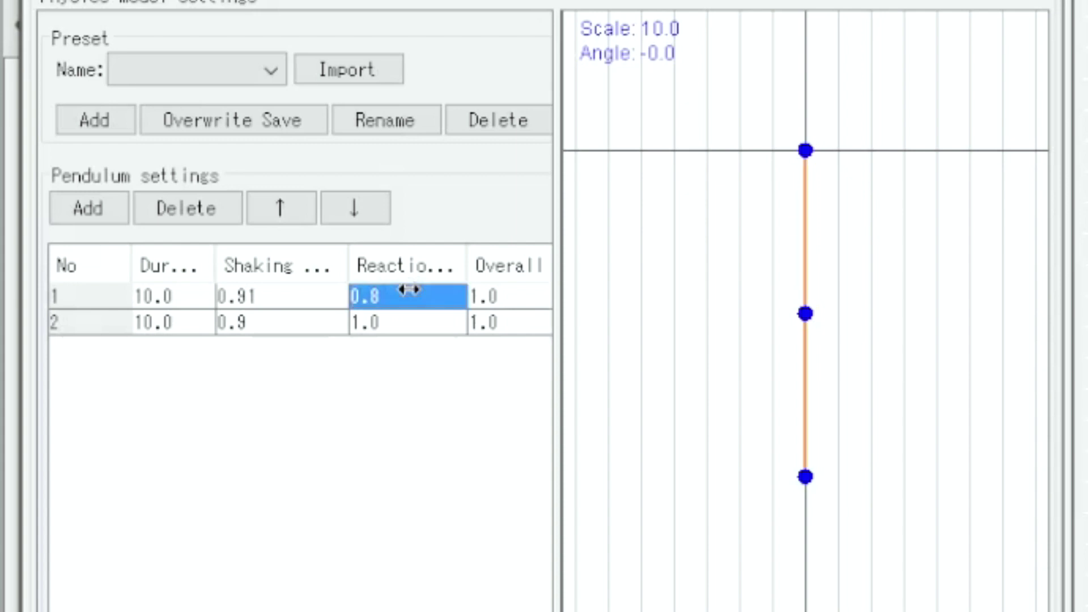
double_click(422, 321)
type("0.8")
key("Return")
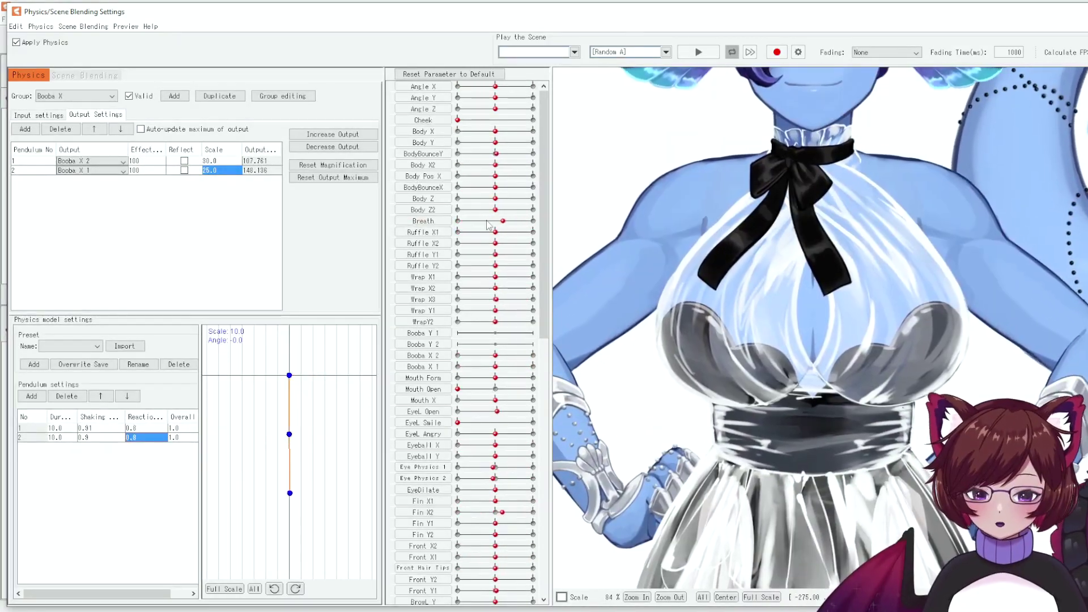
left_click(184, 170)
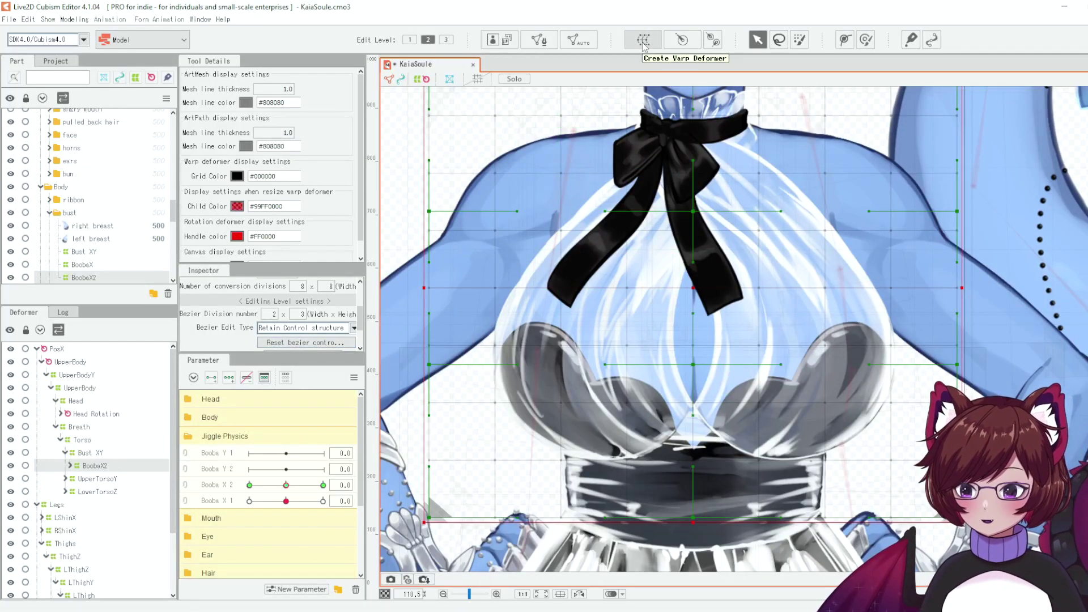
Step: Create warp deformer BoobaY as parent of BoobaX2, and warp deformer BoobaY2 as parent of BoobaY, both in the bust part
left_click(643, 42)
triple_click(737, 275)
type("BoobaY")
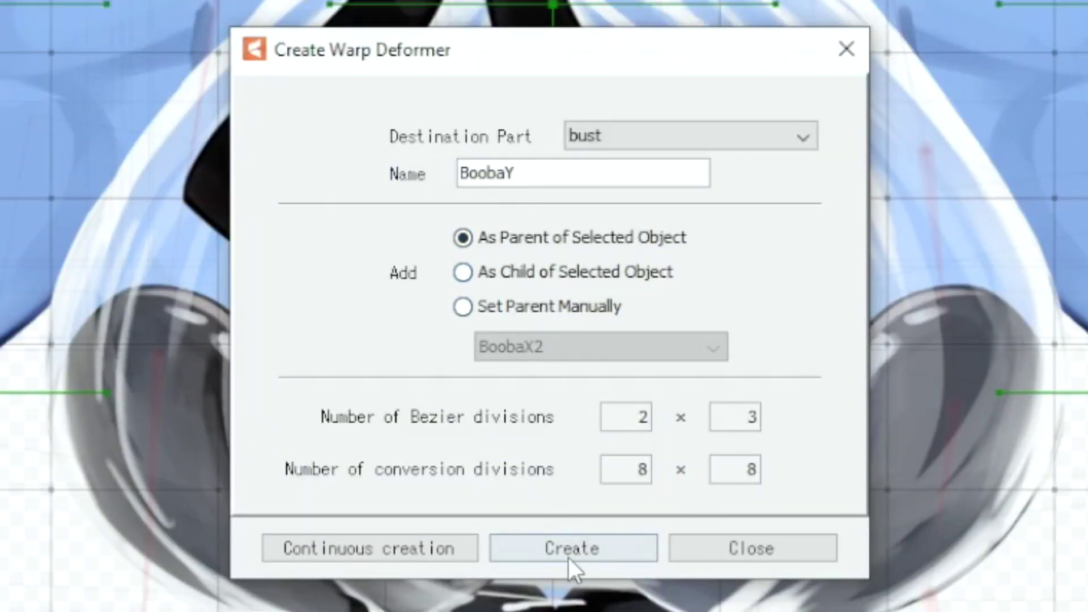
left_click(568, 552)
left_click(536, 11)
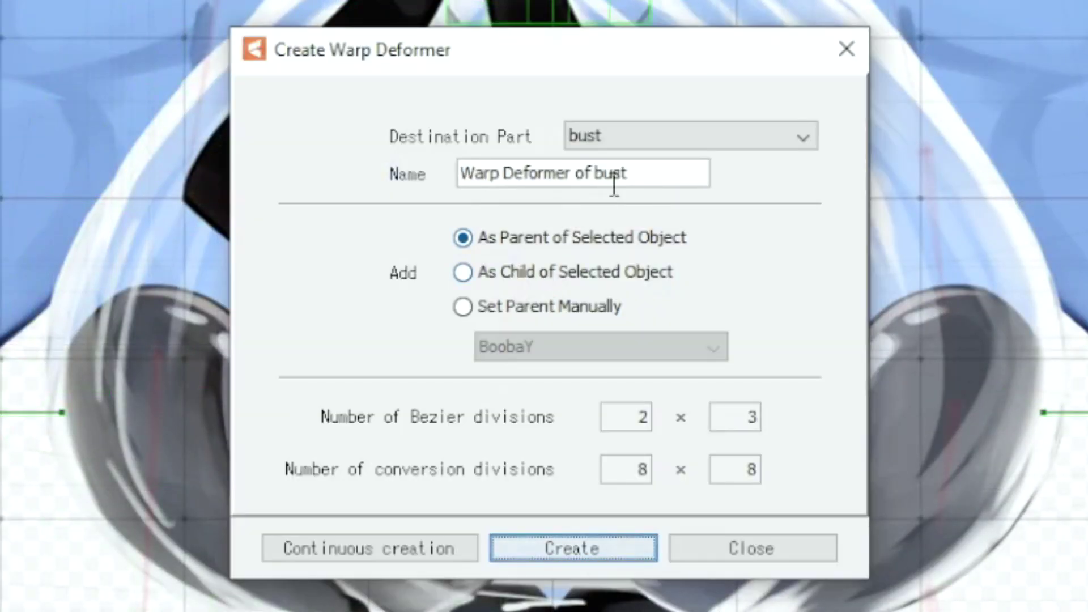
type("BoobaY2")
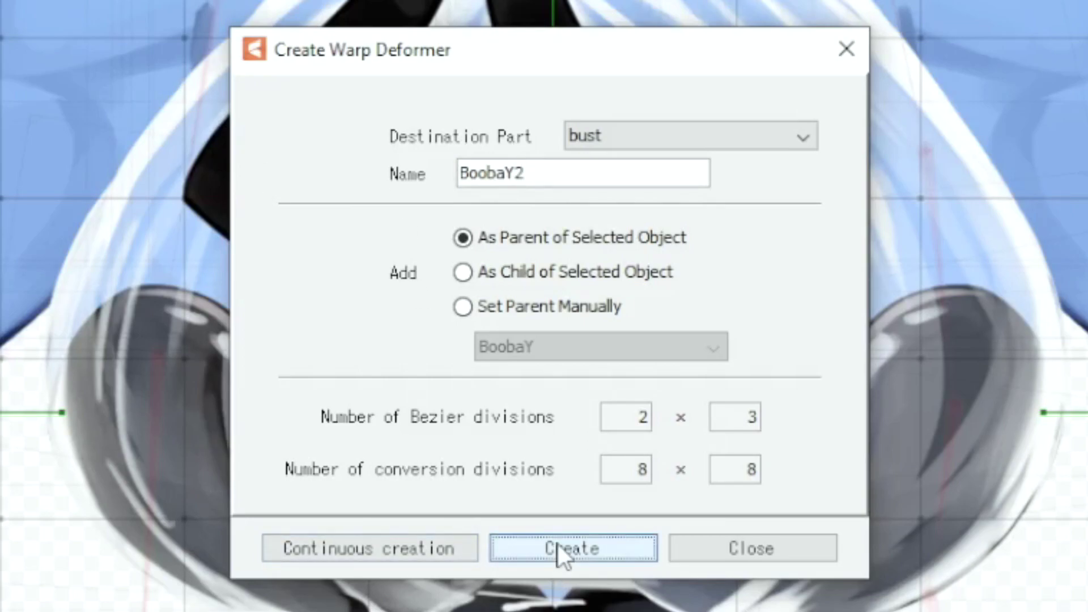
left_click(559, 547)
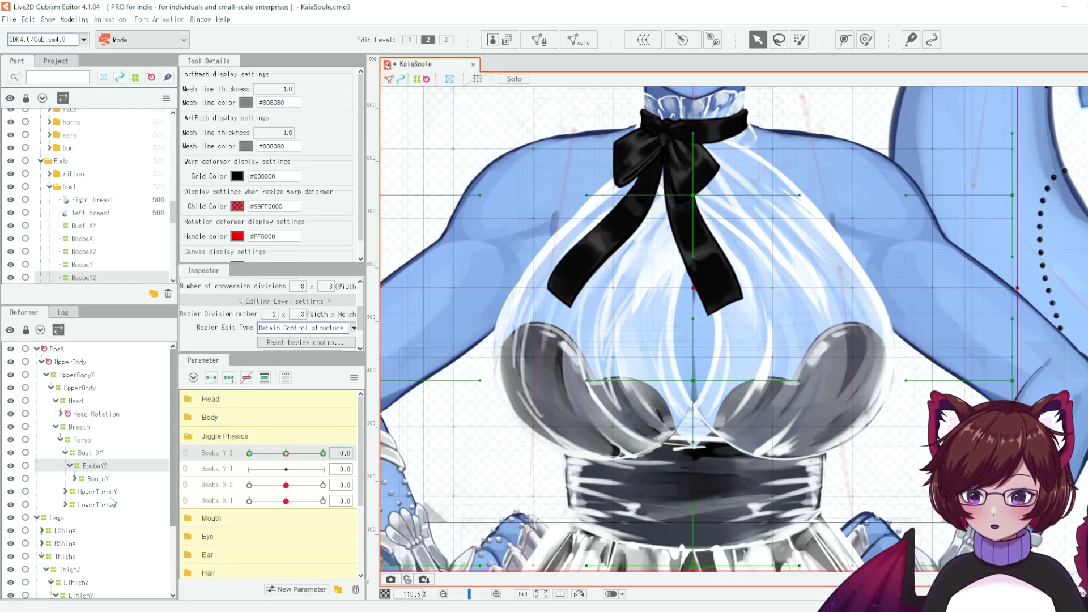
Step: Add three keys for Booba Y 1 to BoobaY, and raise BoobaY2's lower row of control points at Booba Y 2 value 30
left_click(113, 476)
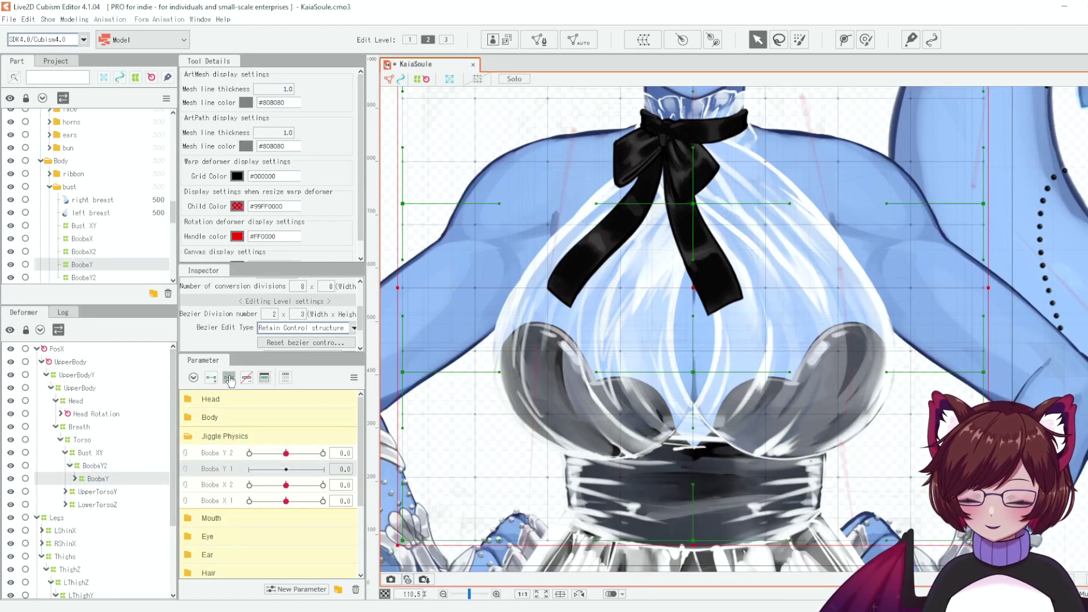
left_click(94, 465)
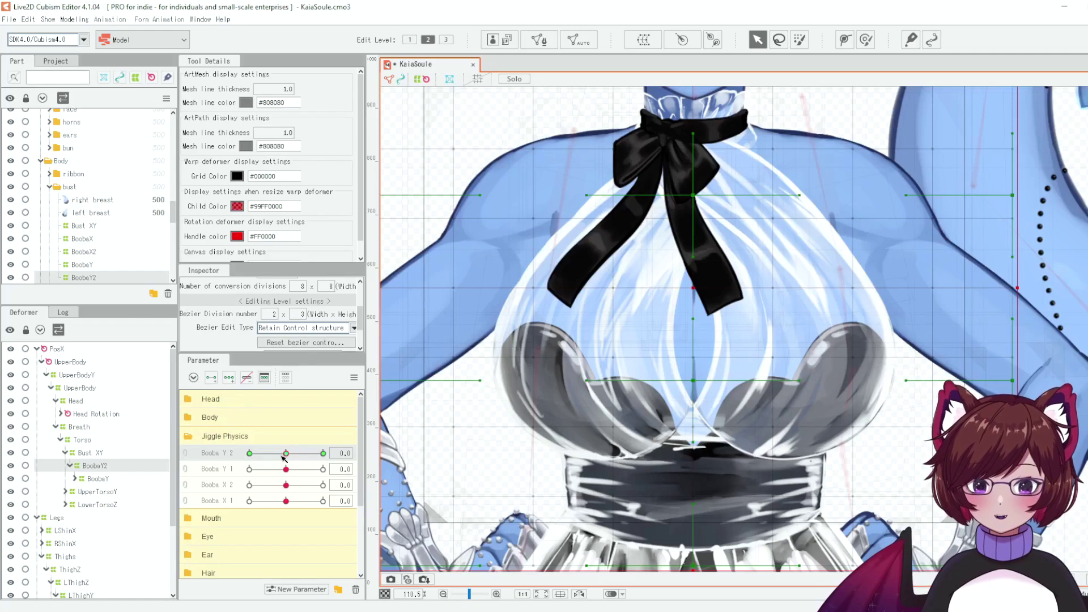
left_click_drag(285, 454, 330, 465)
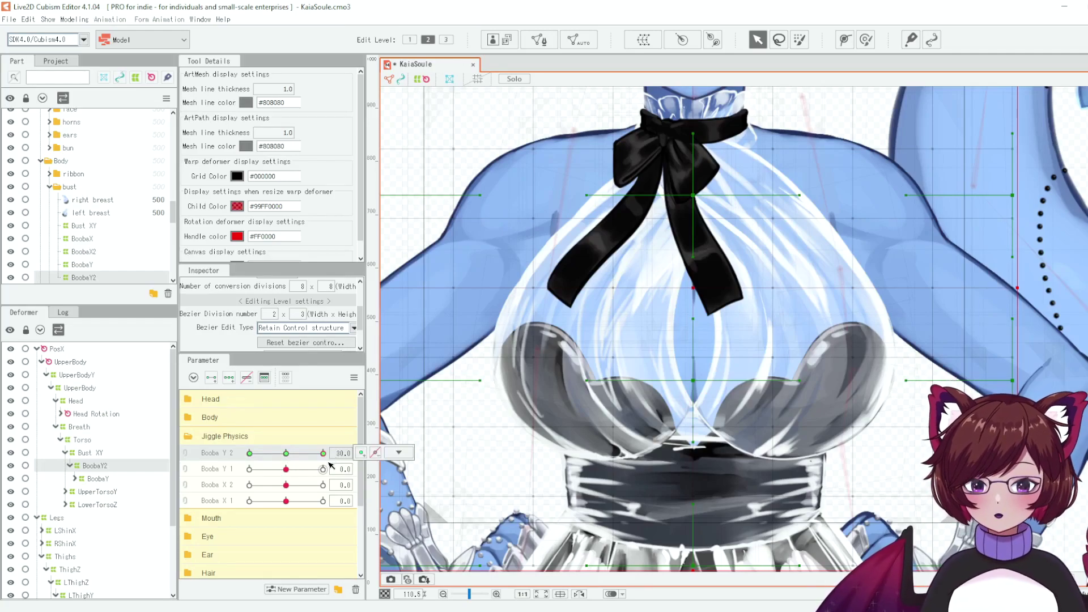
left_click(399, 452)
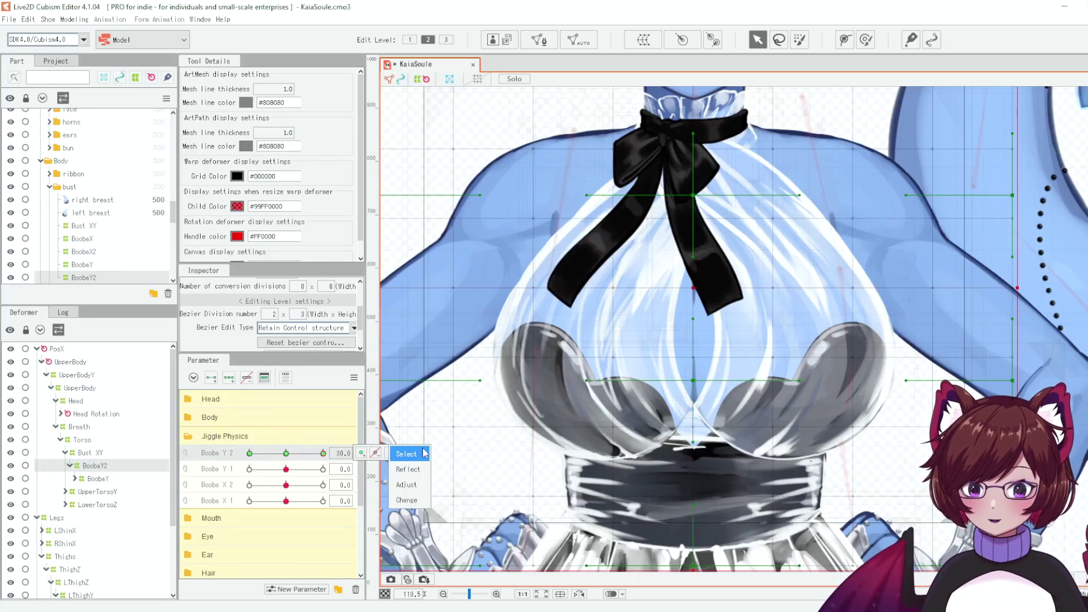
left_click(415, 468)
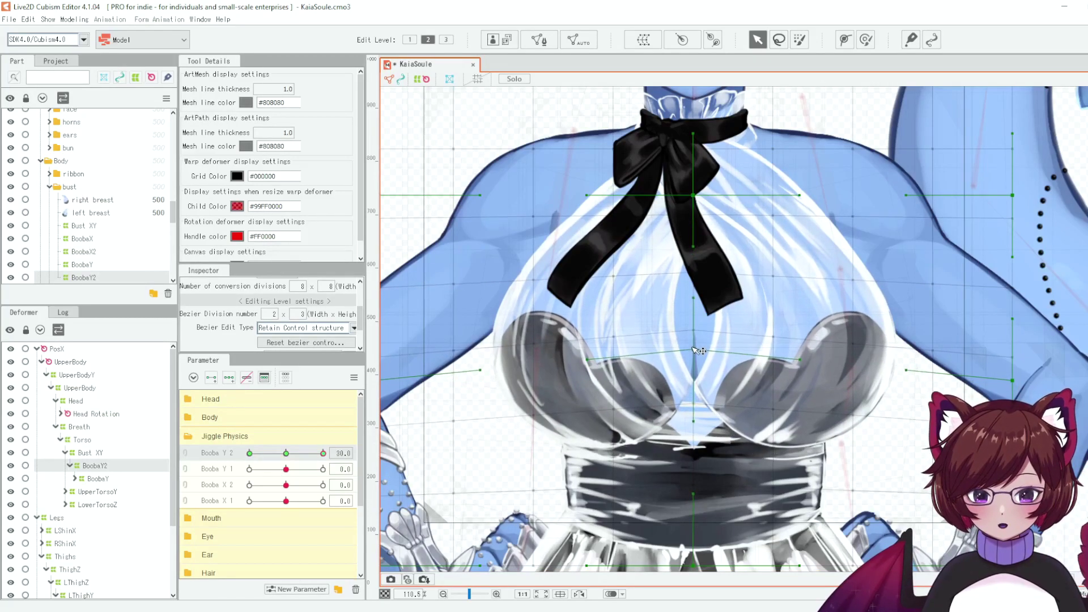
scroll(692, 345, "down", 3)
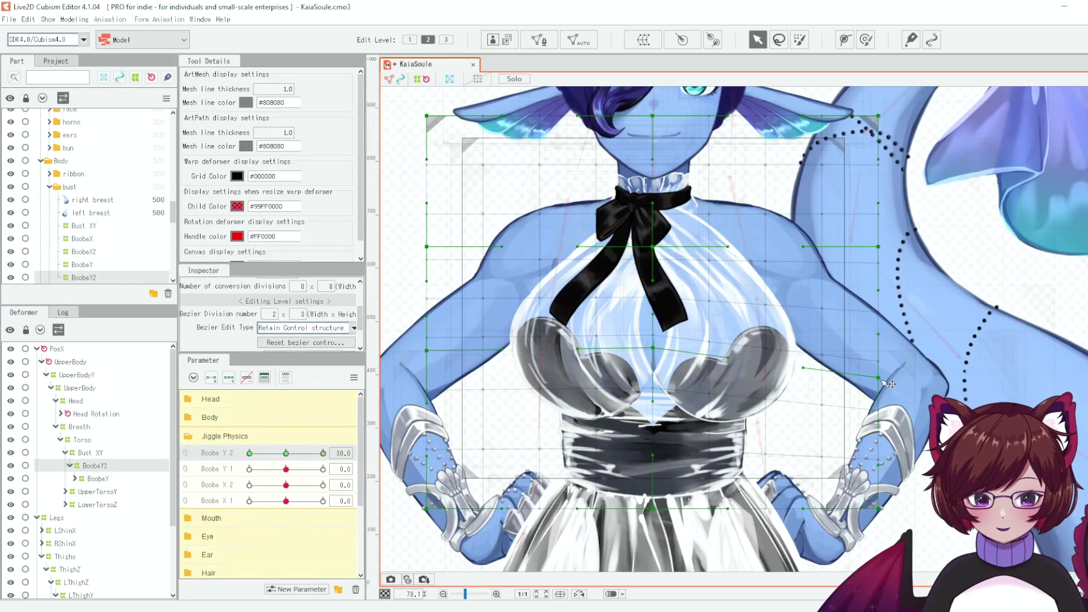
left_click_drag(653, 280, 657, 275)
Step: At Booba Y 2 value -30, move BoobaY2's lower row of control points downward, and return the parameter to 0
left_click(250, 453)
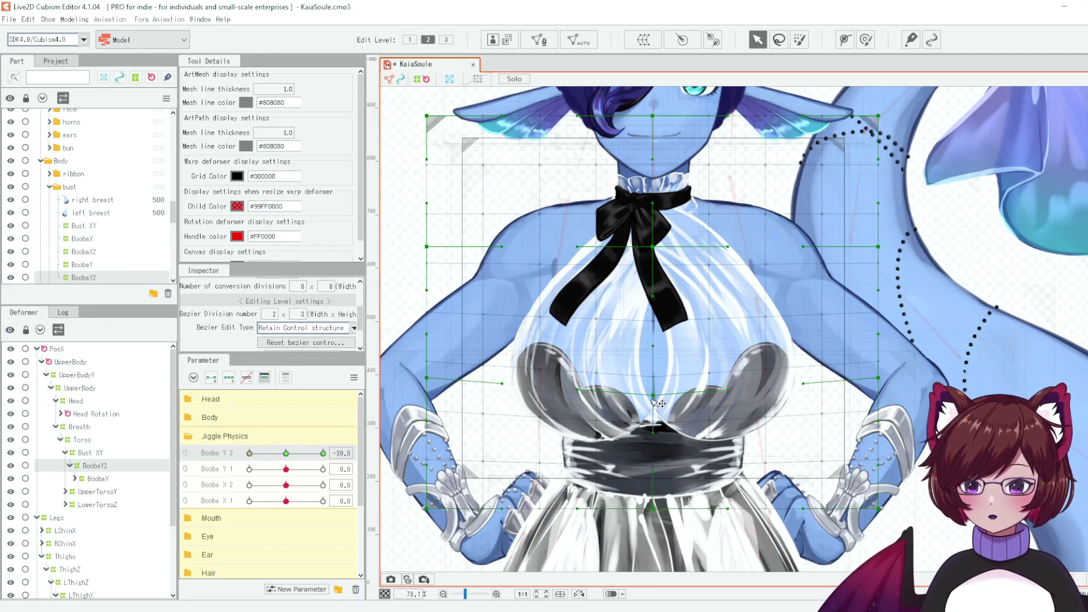
left_click_drag(878, 377, 889, 406)
left_click_drag(250, 453, 286, 452)
Step: Set BoobaY's Bezier divisions to 3 x 3 and spread its two lower inner control points outward at Booba Y 1 value 30
left_click(98, 479)
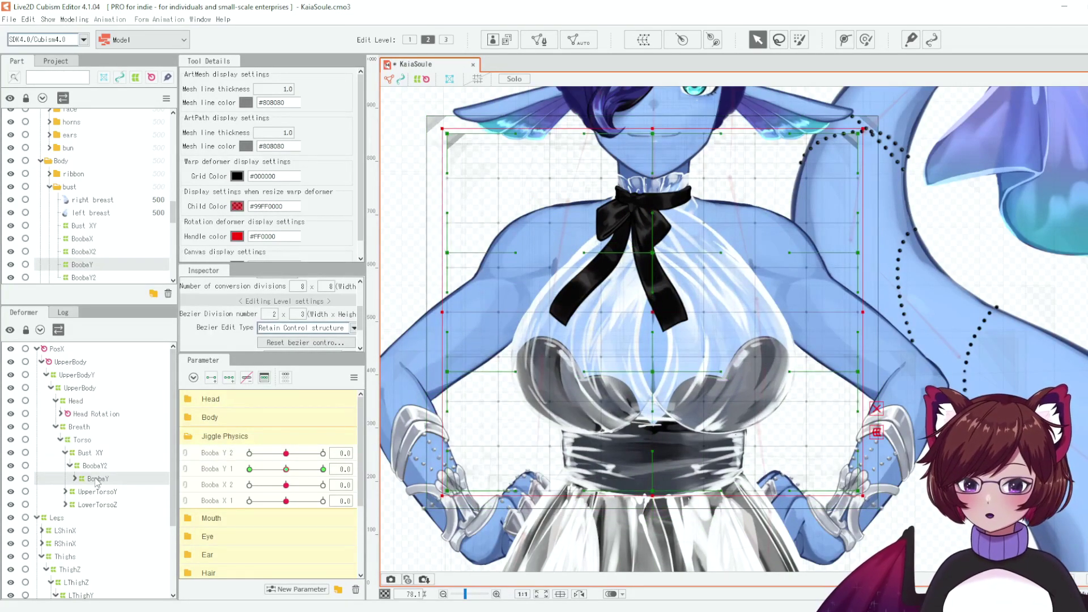
key("ctrl+plus")
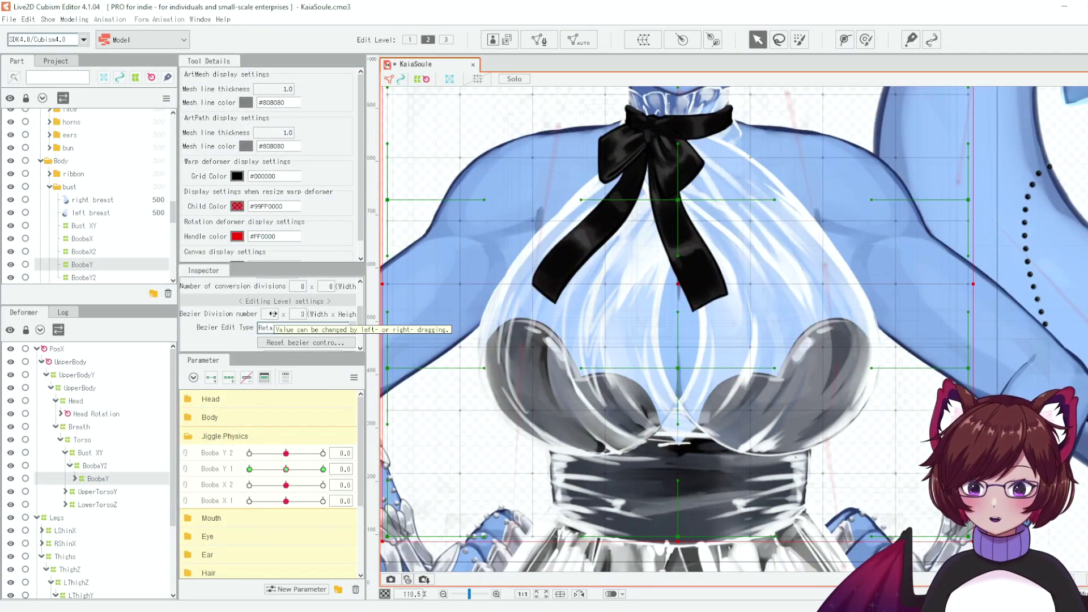
left_click_drag(272, 313, 292, 313)
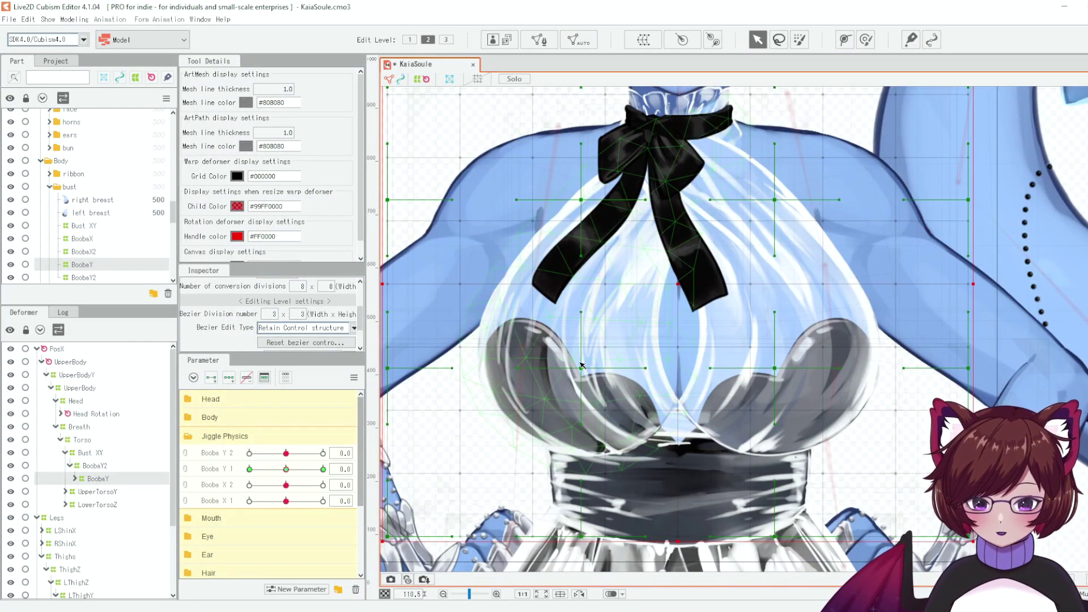
left_click(323, 469)
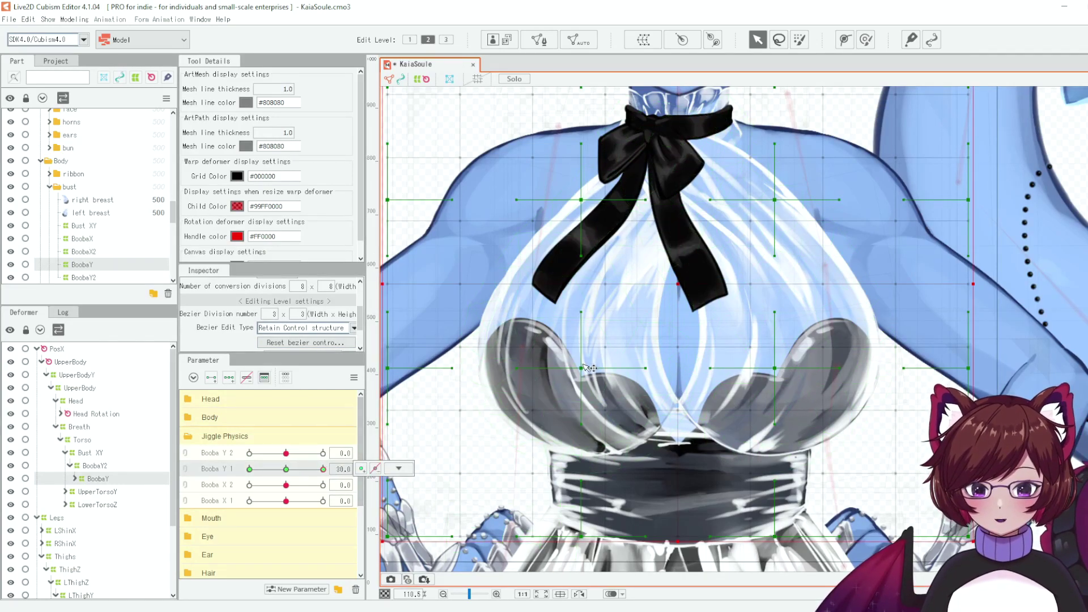
left_click_drag(581, 368, 554, 368)
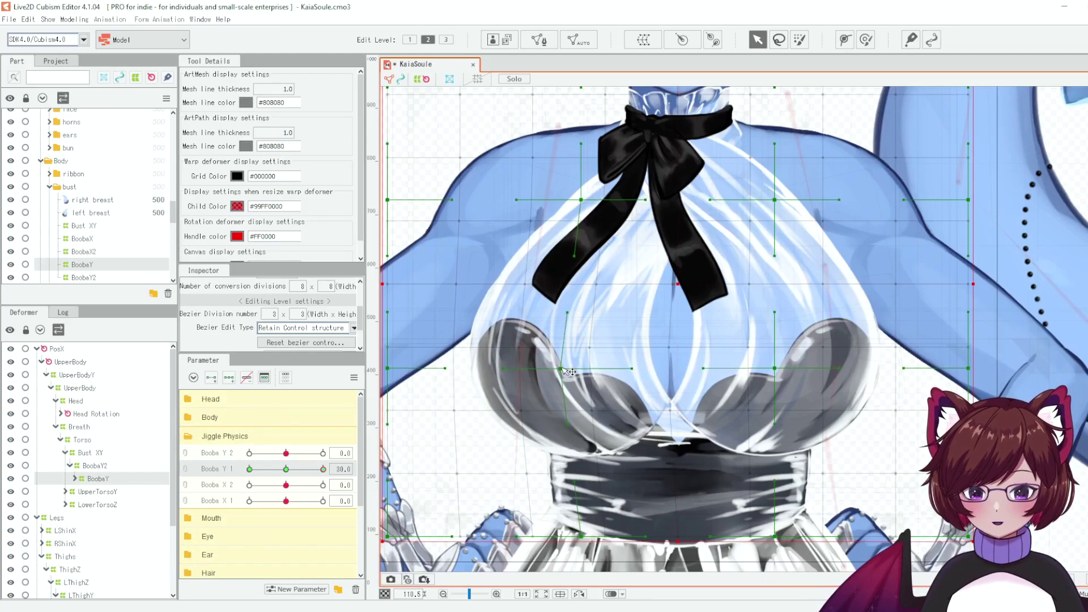
left_click_drag(775, 369, 804, 369)
Step: At Booba Y 1 value -30, pull BoobaY's two lower inner control points inward, and return the parameter to 0
left_click_drag(323, 469, 249, 470)
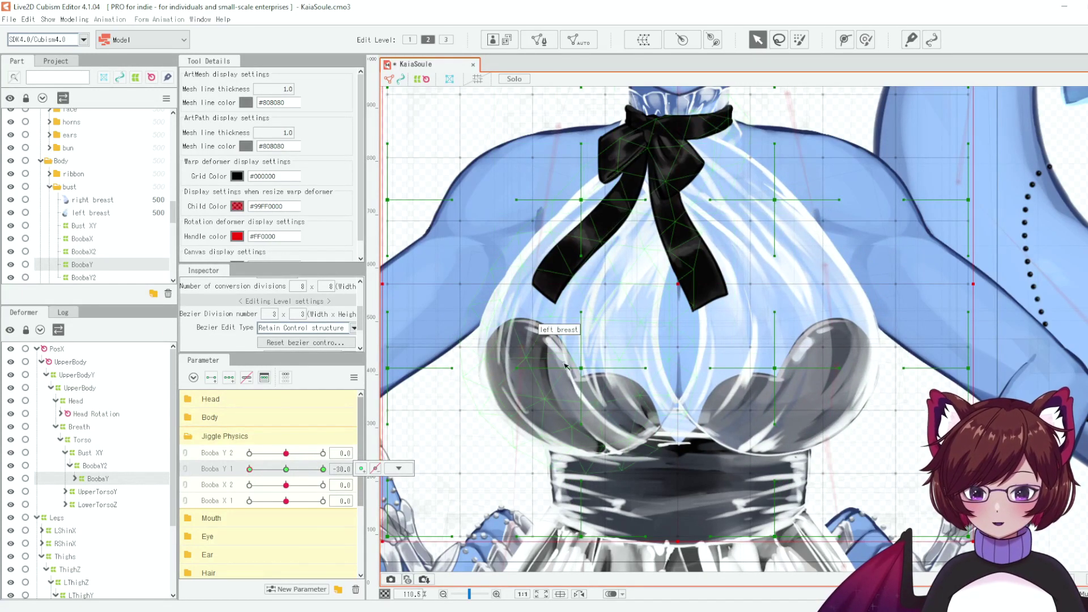
left_click_drag(582, 368, 612, 368)
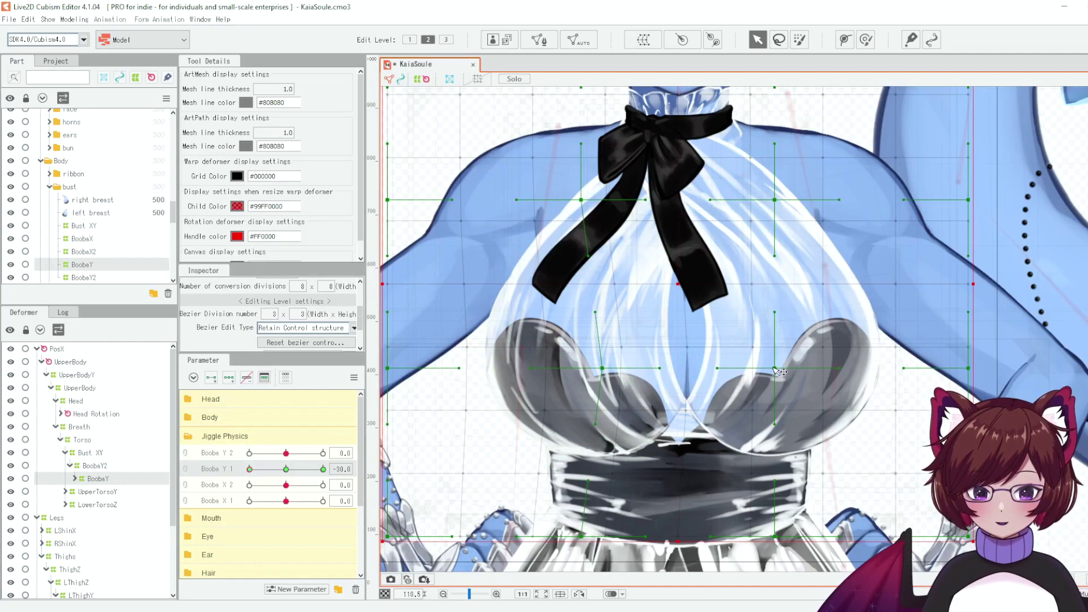
left_click_drag(774, 369, 744, 369)
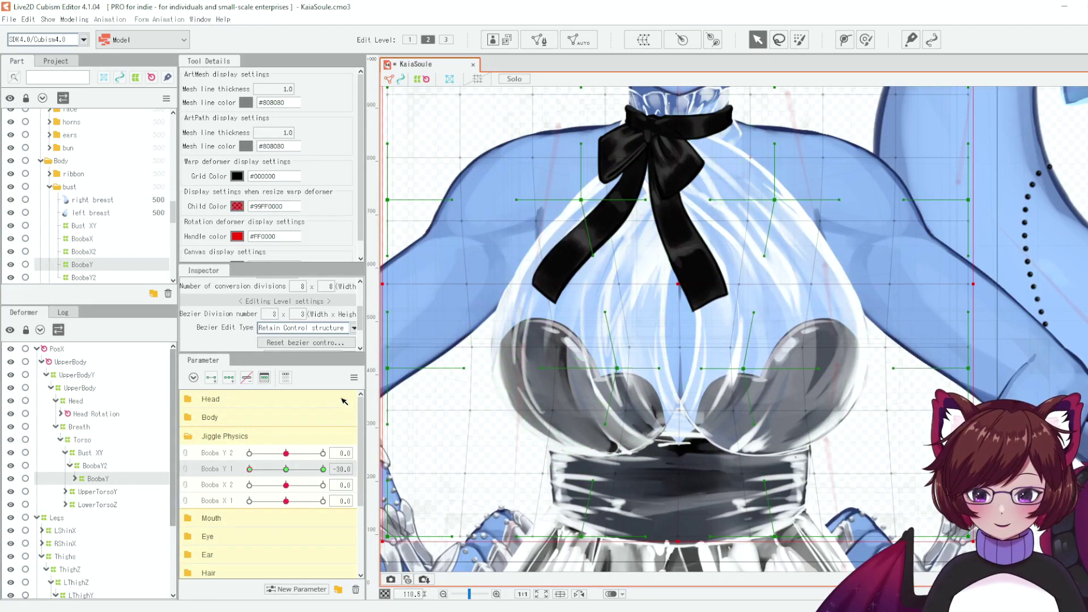
left_click(247, 377)
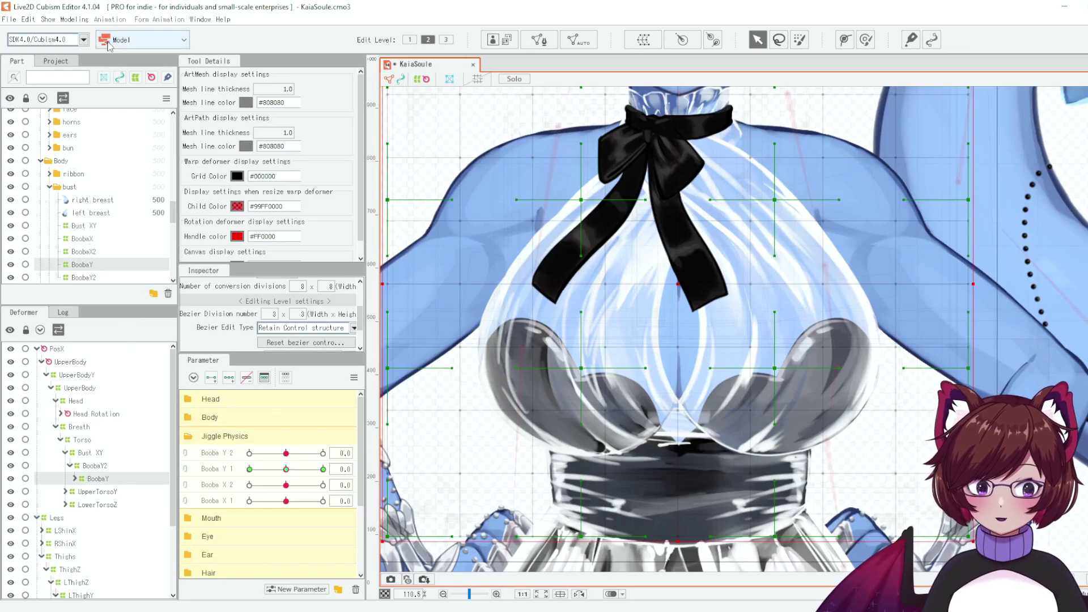
Step: Open the physics settings and duplicate the Booba X group under the name Booba Y
left_click(75, 20)
left_click(124, 253)
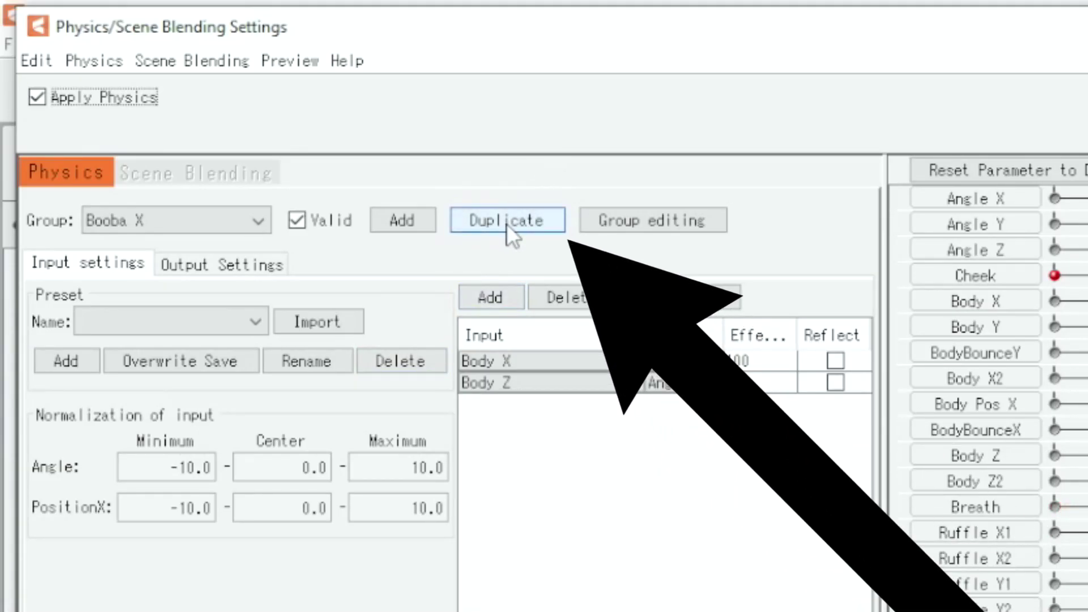
left_click(507, 224)
type("Boo")
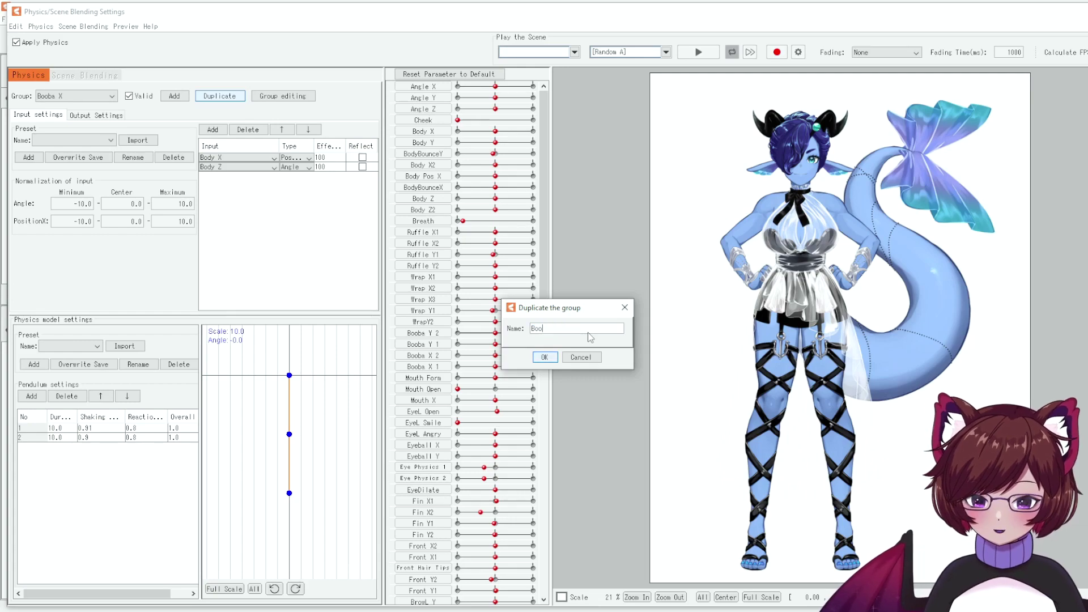
type("ba Y")
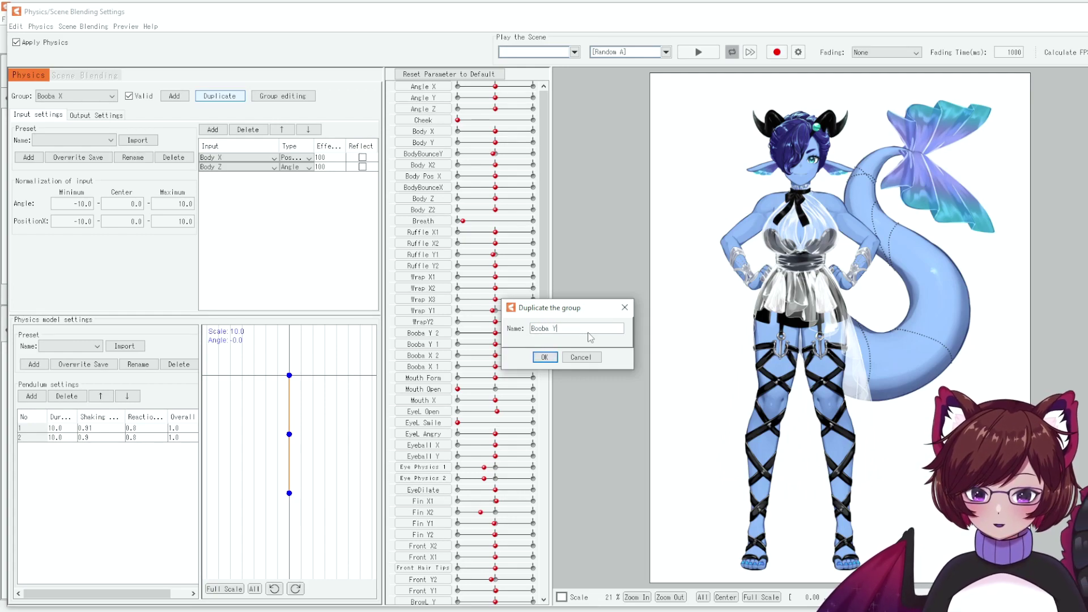
left_click(543, 357)
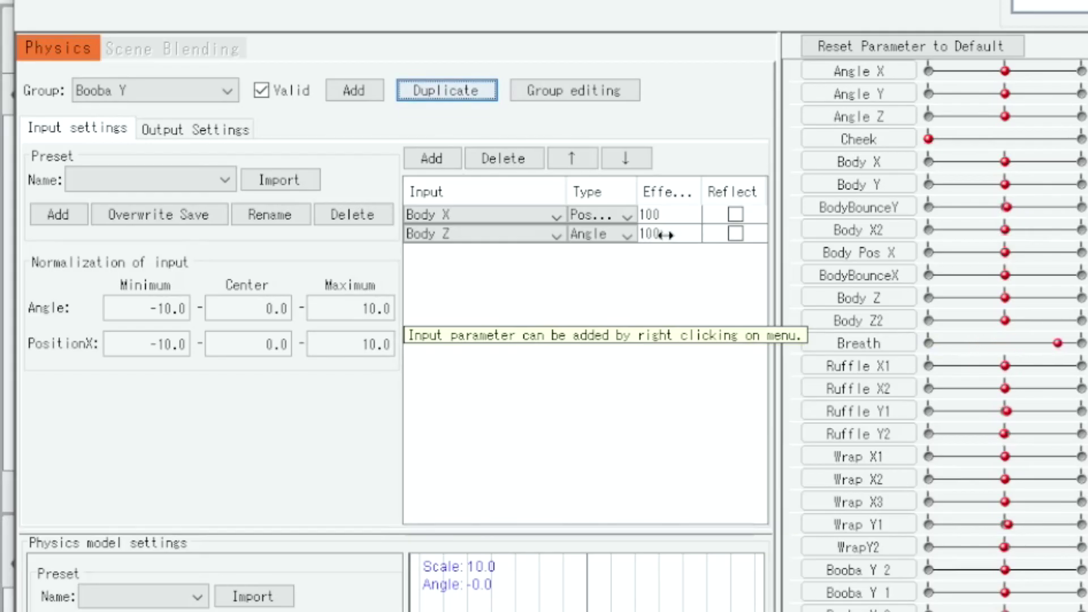
Step: Delete the Body Z input from the Booba Y group and change its Body X input to Body Y
left_click(662, 234)
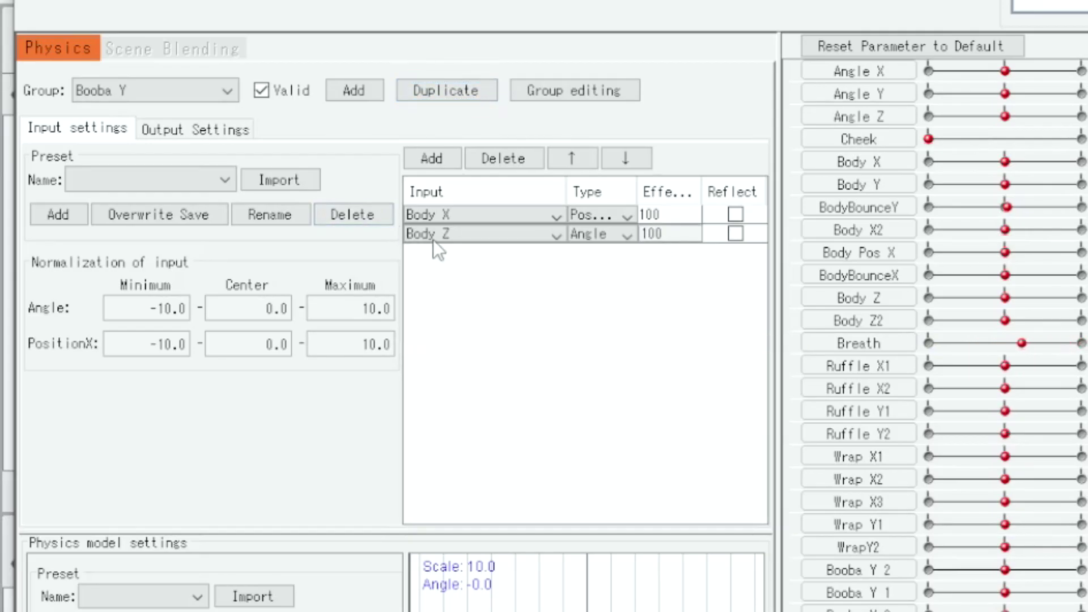
left_click(514, 157)
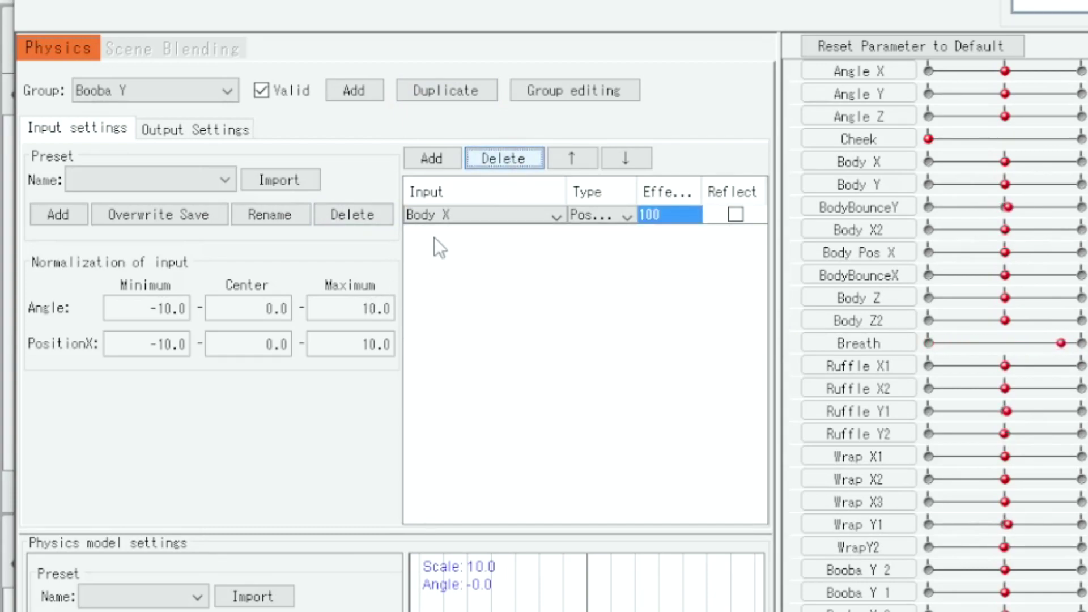
left_click(464, 218)
scroll(453, 266, "down", 1)
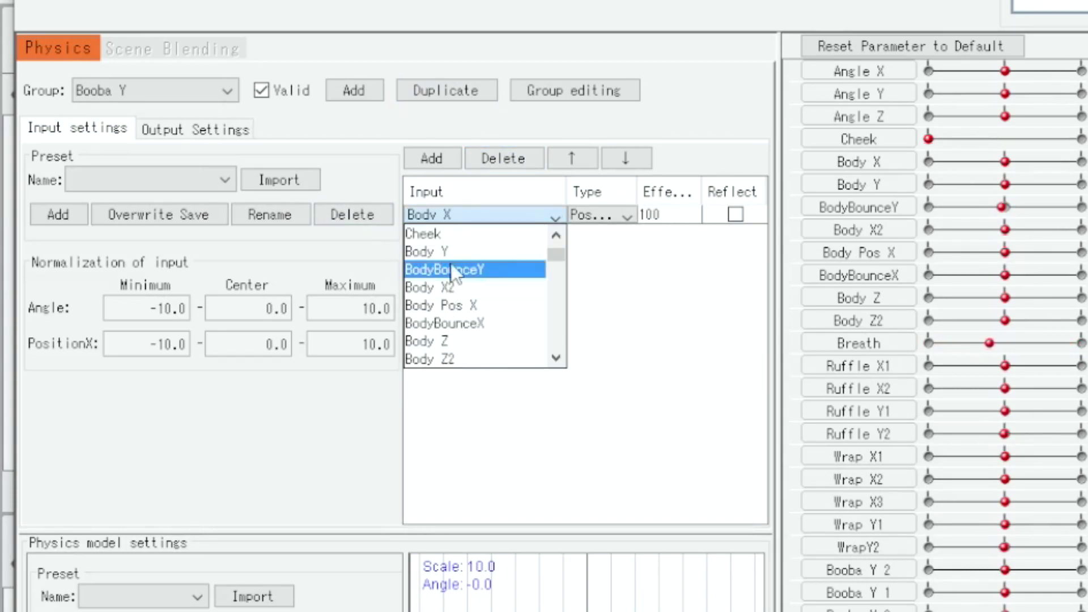
left_click(453, 252)
Step: Reassign the Booba Y group's outputs to Booba Y 2 for pendulum 1 and Booba Y 1 for pendulum 2
left_click(197, 128)
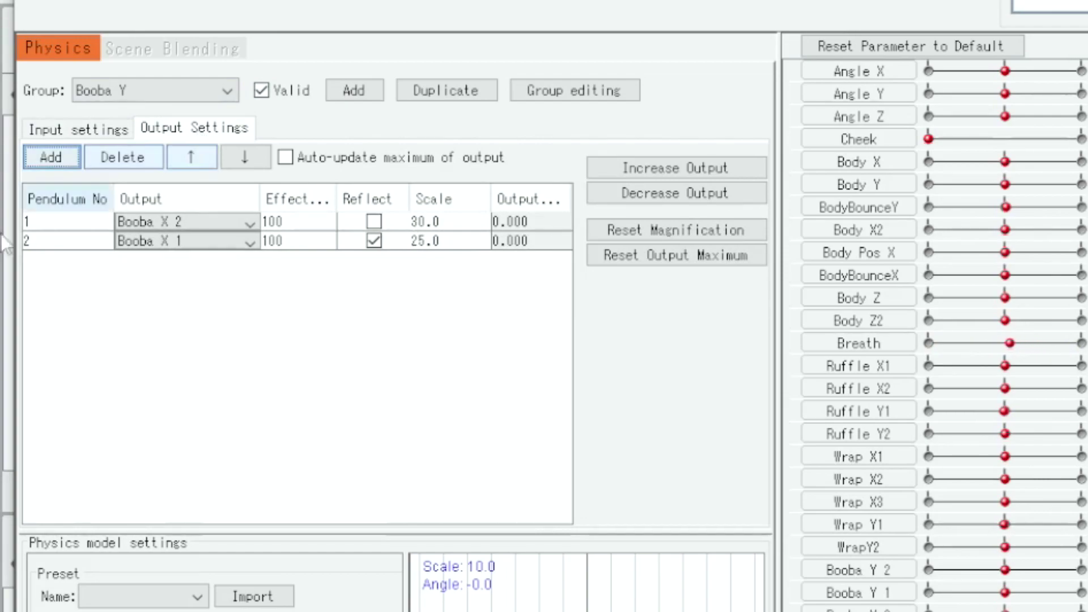
left_click(223, 218)
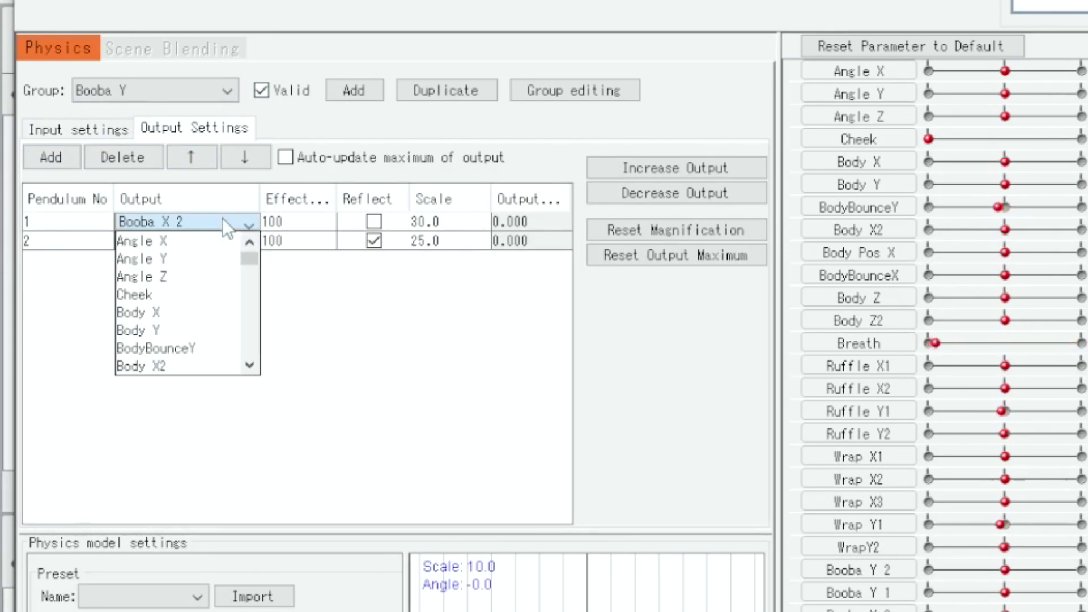
scroll(151, 326, "down", 7)
left_click(192, 260)
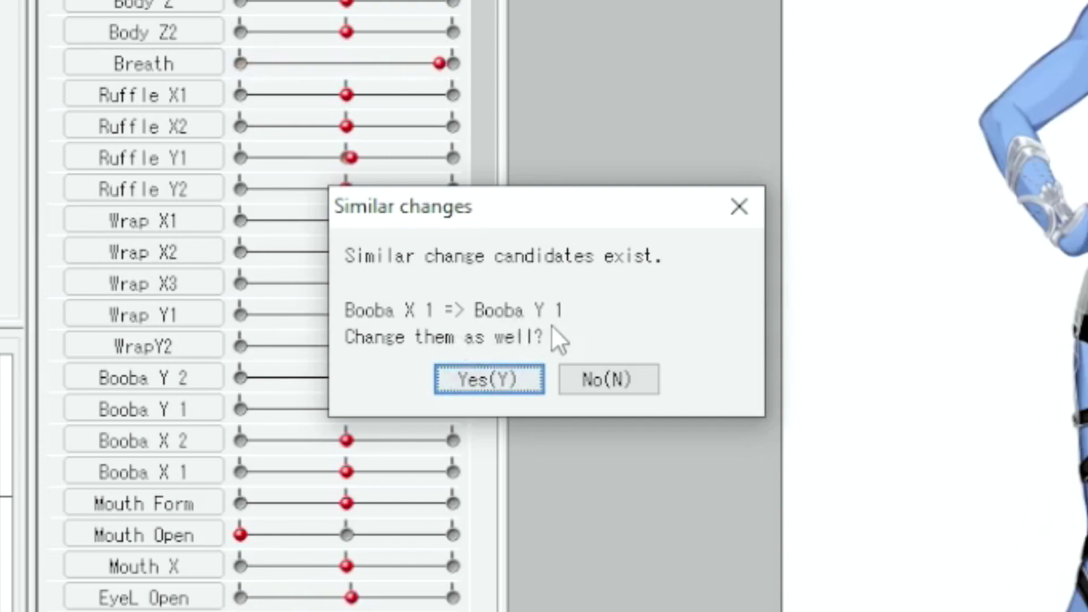
left_click(479, 386)
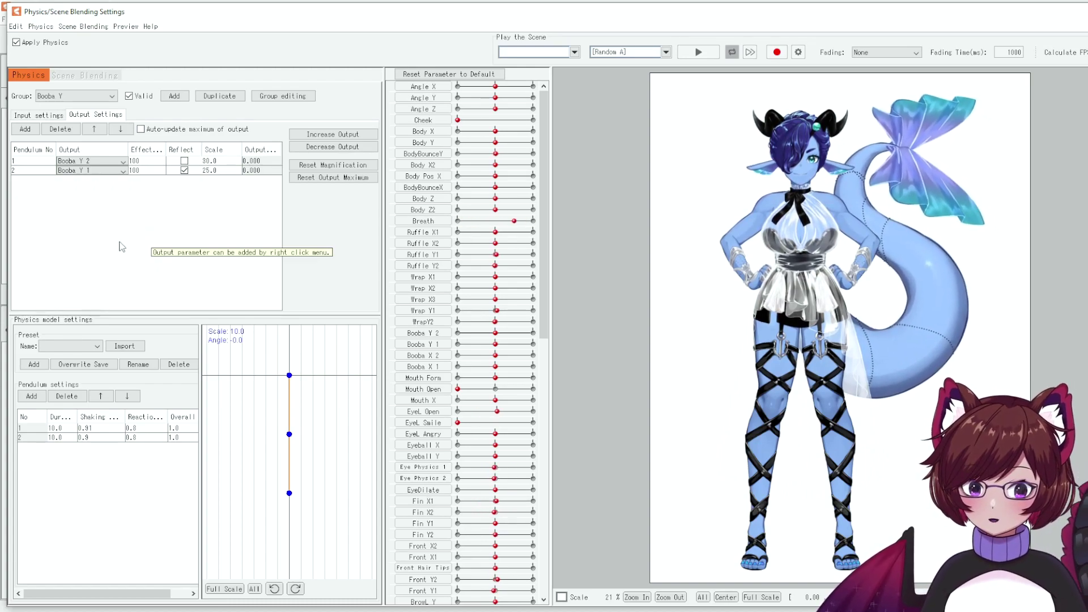
Step: Examine the bust's jiggle motion up close in the physics preview
scroll(809, 166, "up", 2)
scroll(811, 168, "up", 2)
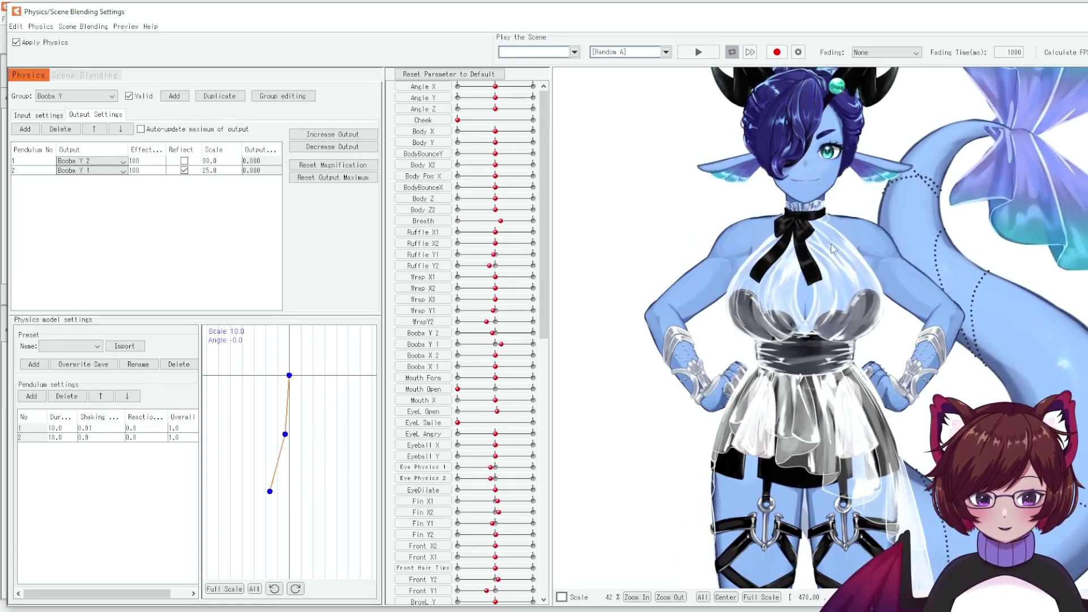
scroll(832, 171, "up", 4)
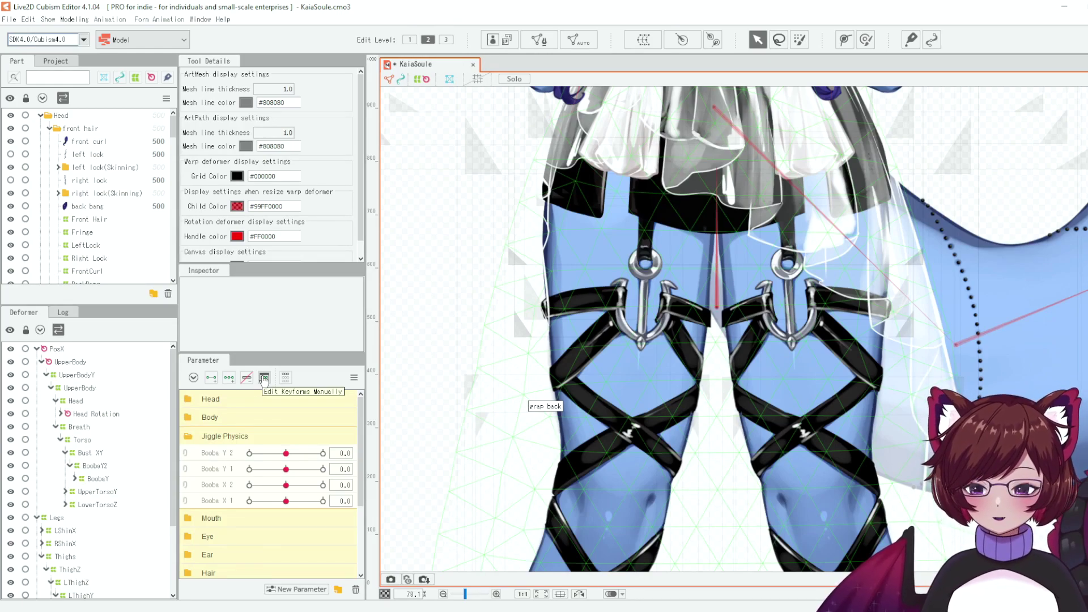
Step: Create a parameter named Thigh X 1 with ID ThighX1 and range -30 to 30 in the Jiggle Physics group
left_click(263, 378)
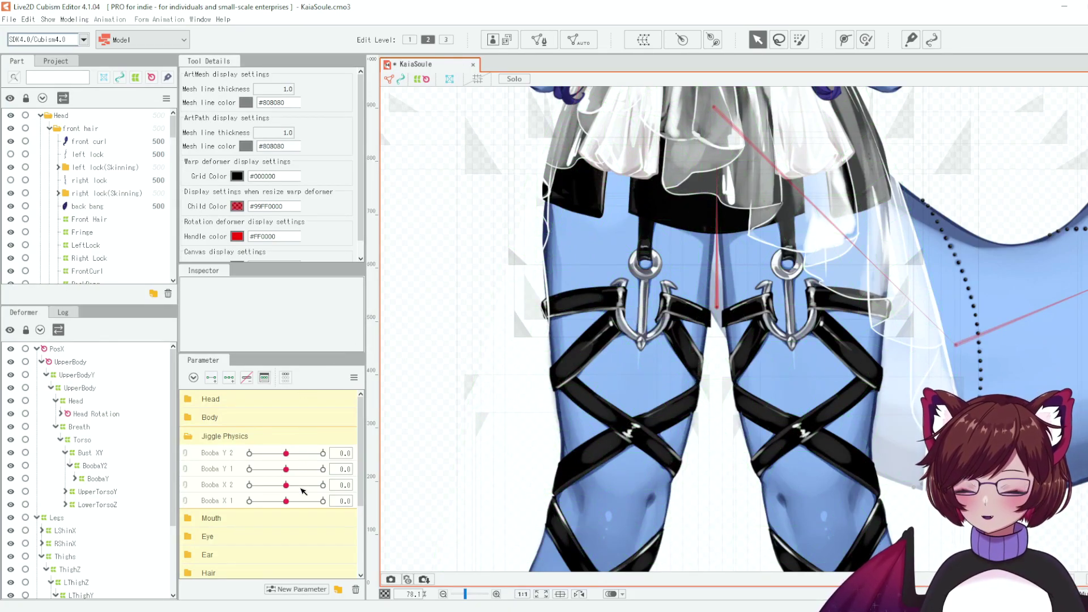
left_click(305, 589)
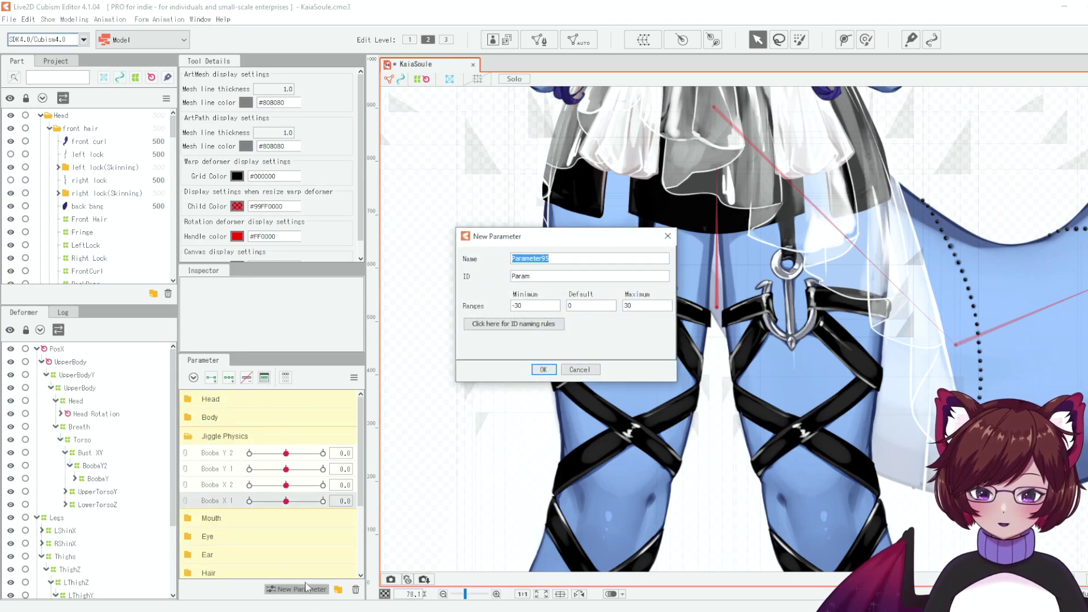
type("Thigh X 1")
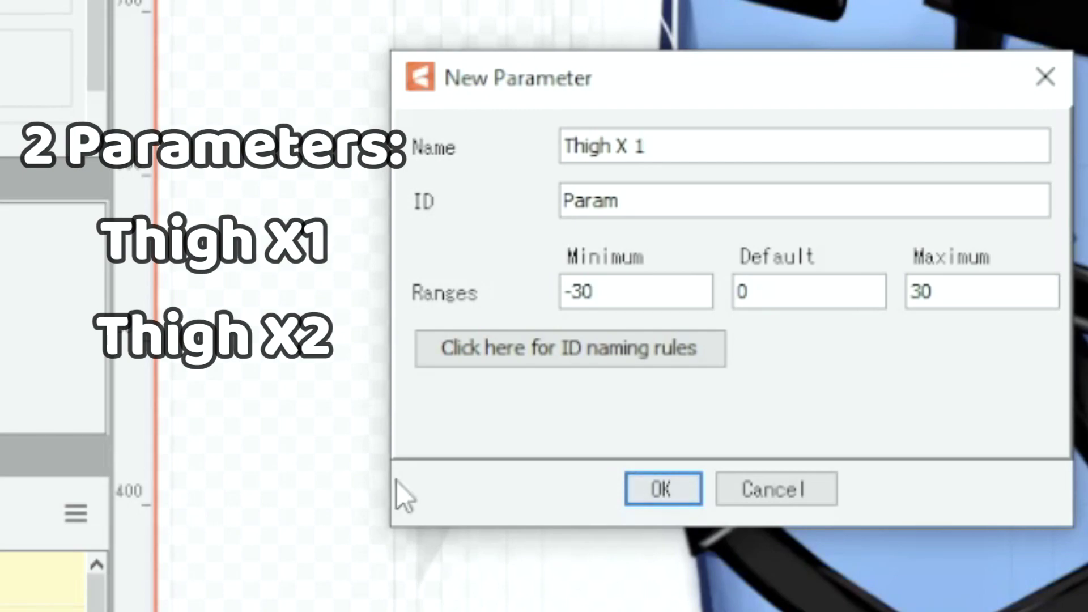
key("Tab")
type("Thigh X1")
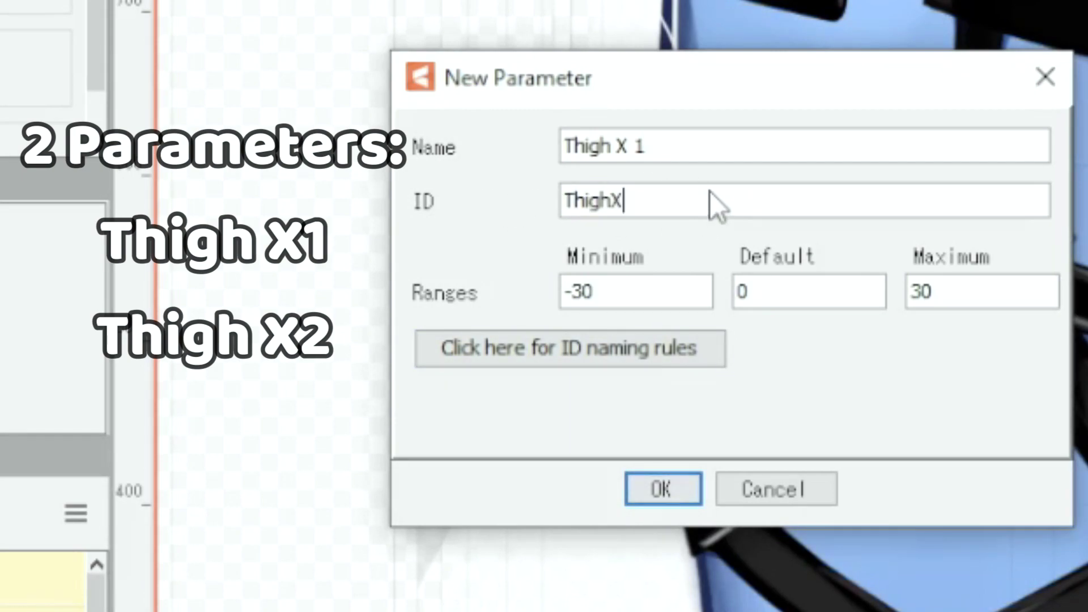
left_click(663, 484)
Step: Create a second jiggle parameter named Thigh X 2 with ID ThighX2
type("Thigh X 2")
key("Tab")
type("ThighX2")
key("Return")
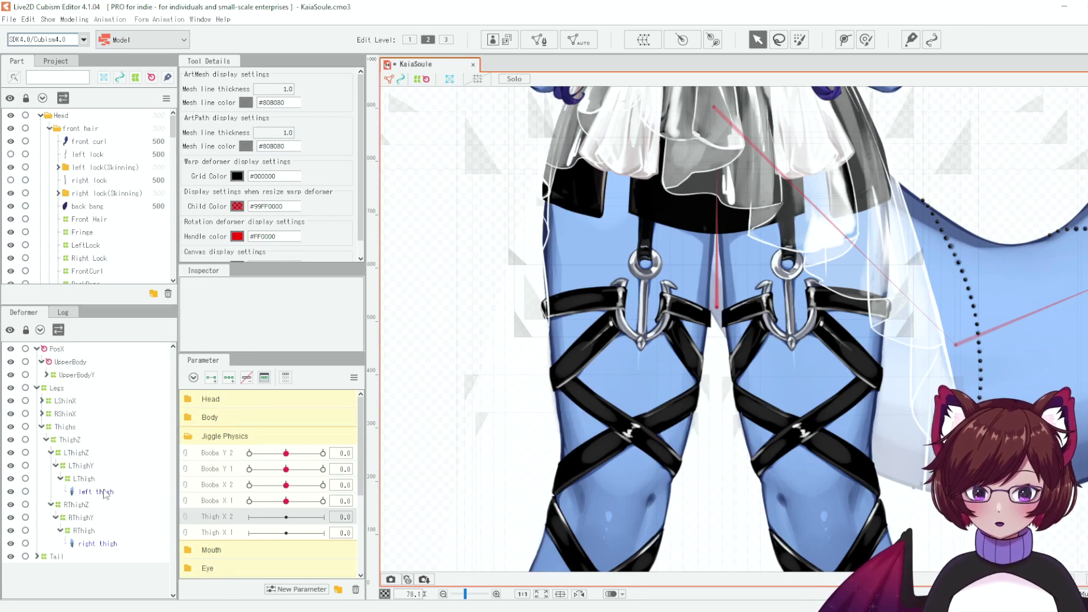
Step: Create parent warp deformers named L Thigh Physics and R Thigh Physics for the left and right thigh meshes
left_click(105, 492)
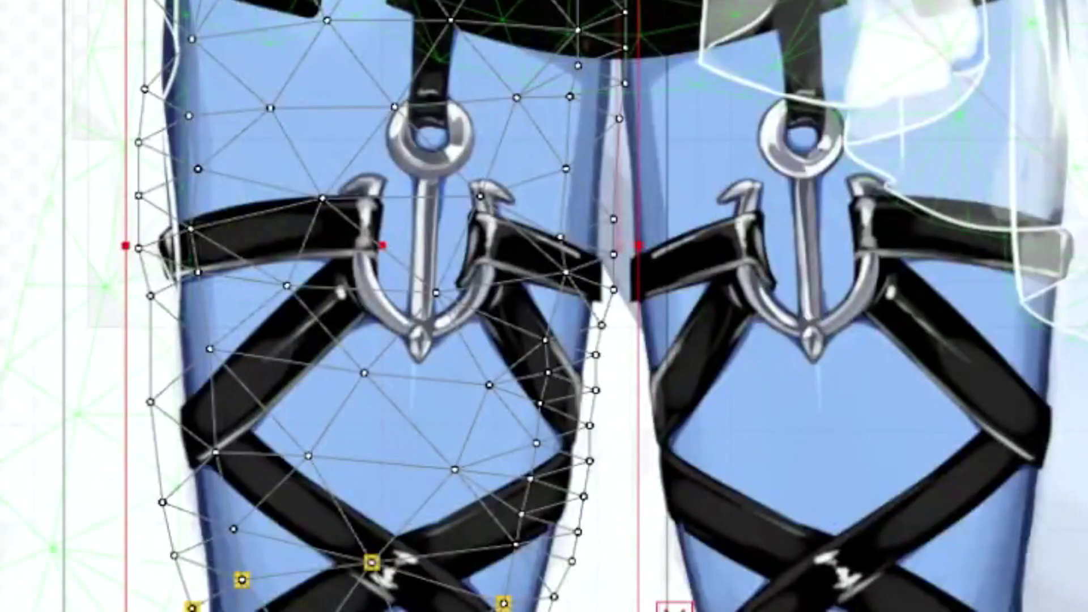
left_click(844, 39)
type("L Thigh Physics")
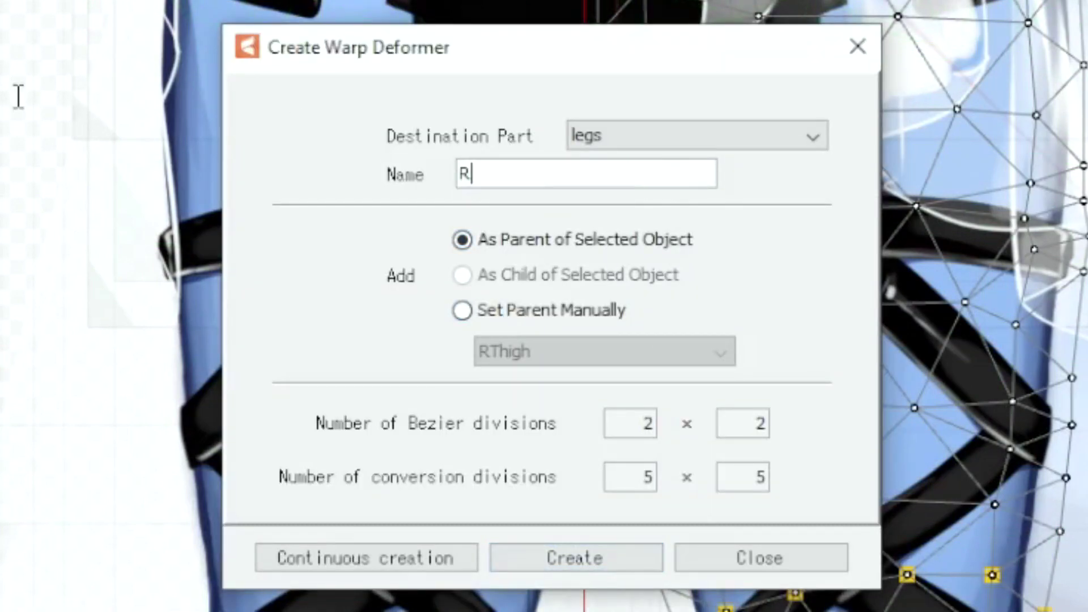
type("Thigh Physics")
left_click(602, 566)
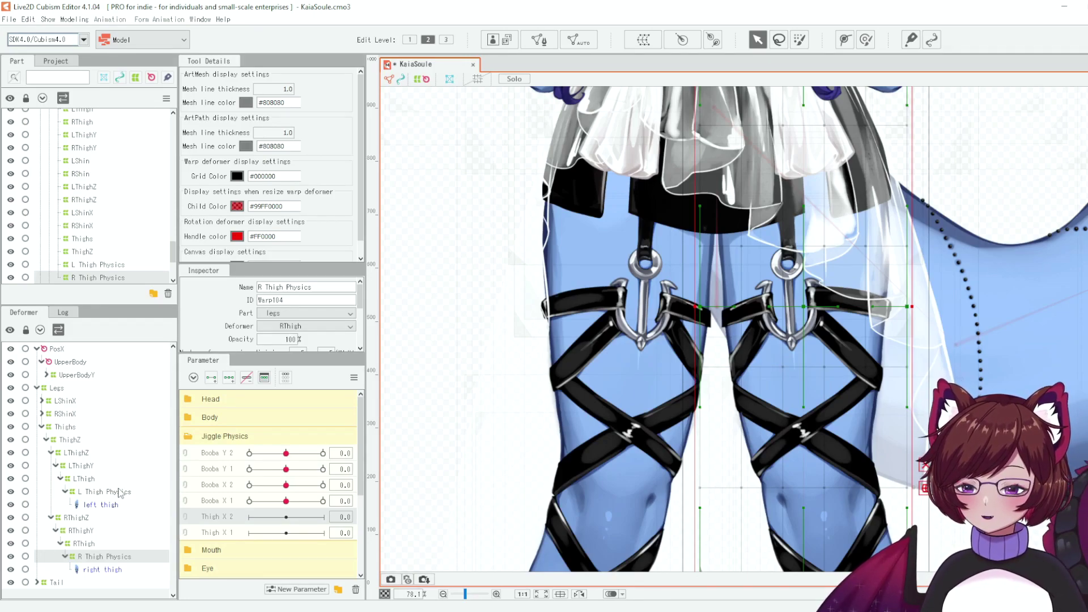
Step: Add three keys on Thigh X 2 and Thigh X 1 to both thigh physics deformers
left_click(119, 492)
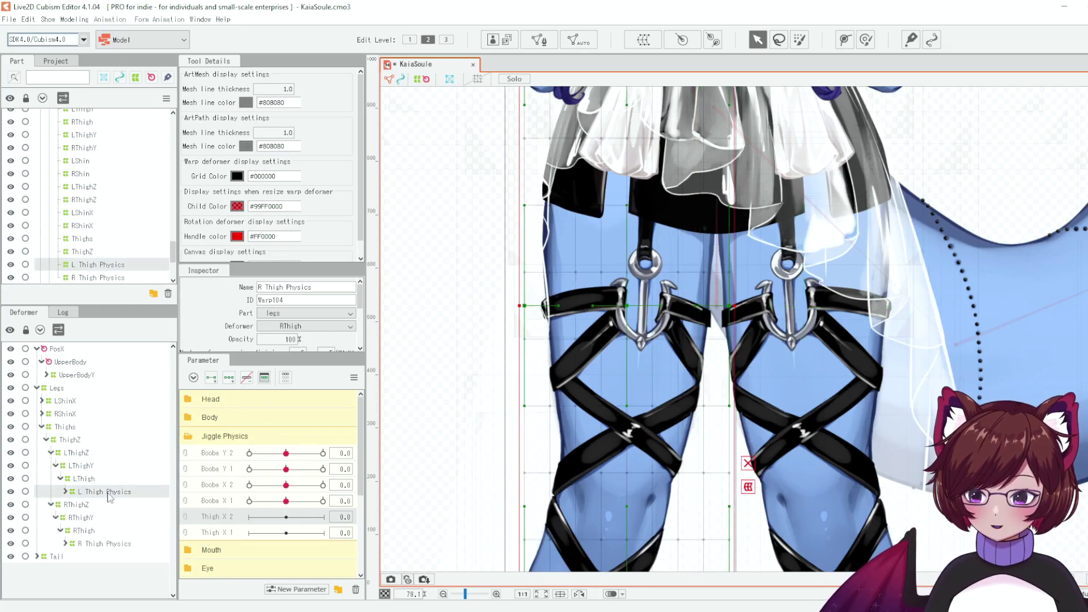
left_click(120, 544, "ctrl")
left_click(229, 378)
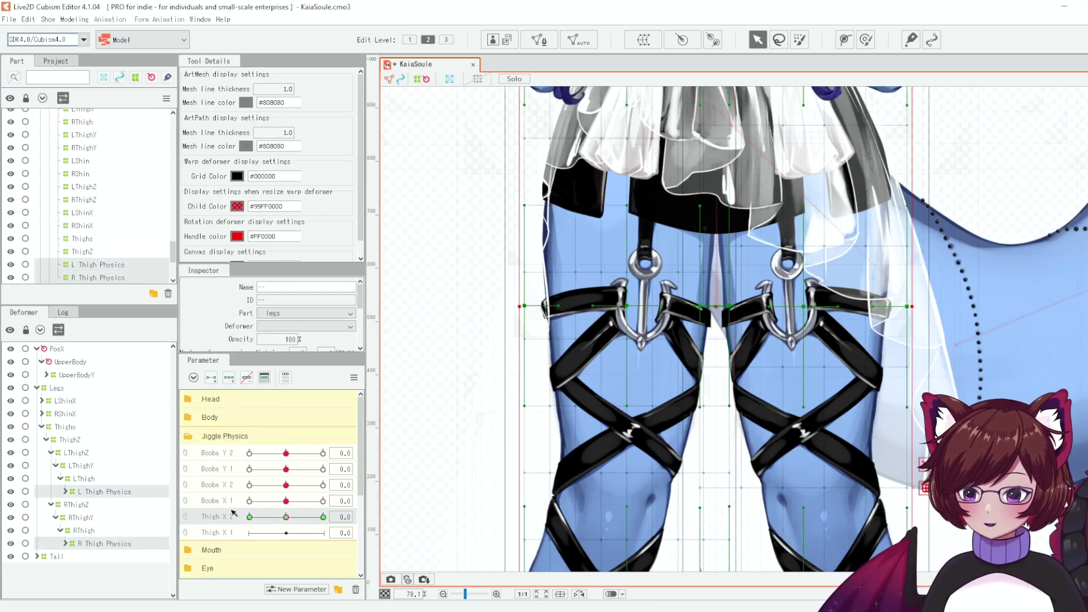
left_click(226, 532)
left_click(230, 377)
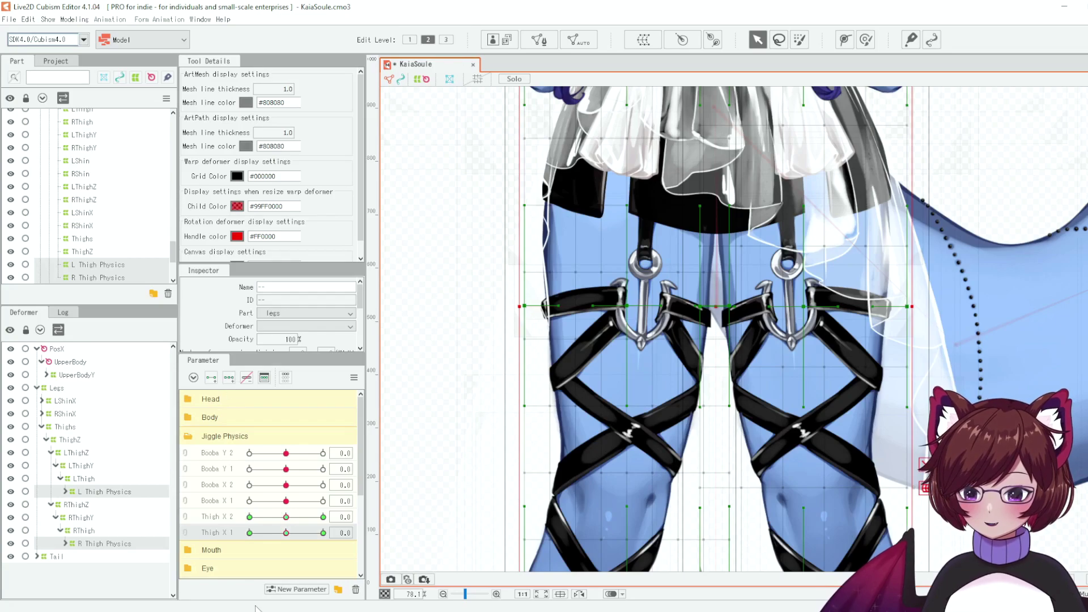
Step: At Thigh X 2 value 30, shift the middle of both thigh deformers sideways and reflect the motion to the opposite key
left_click(214, 517)
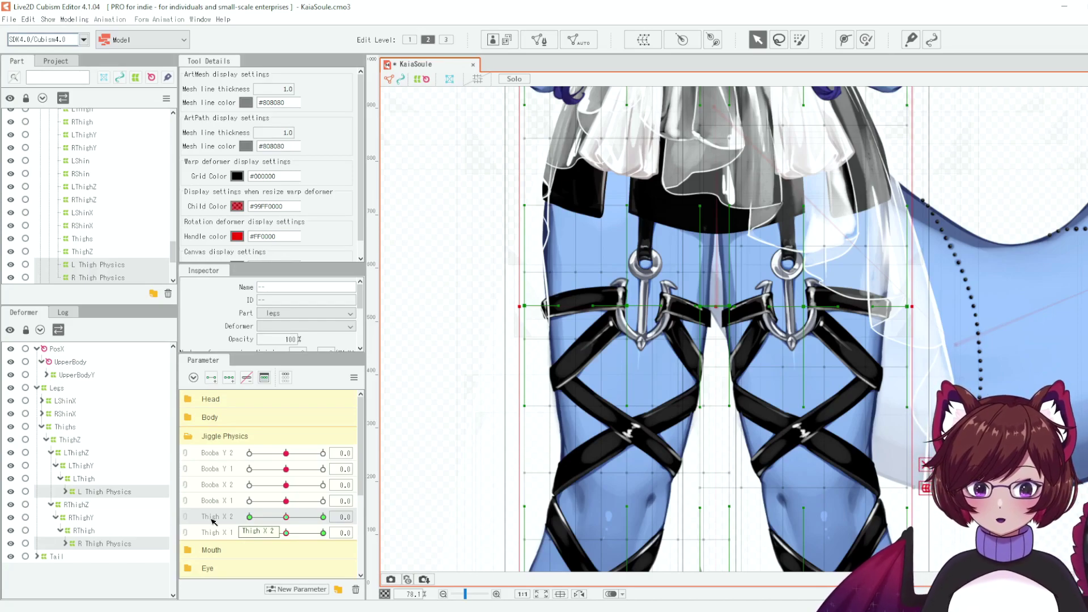
left_click_drag(290, 518, 323, 517)
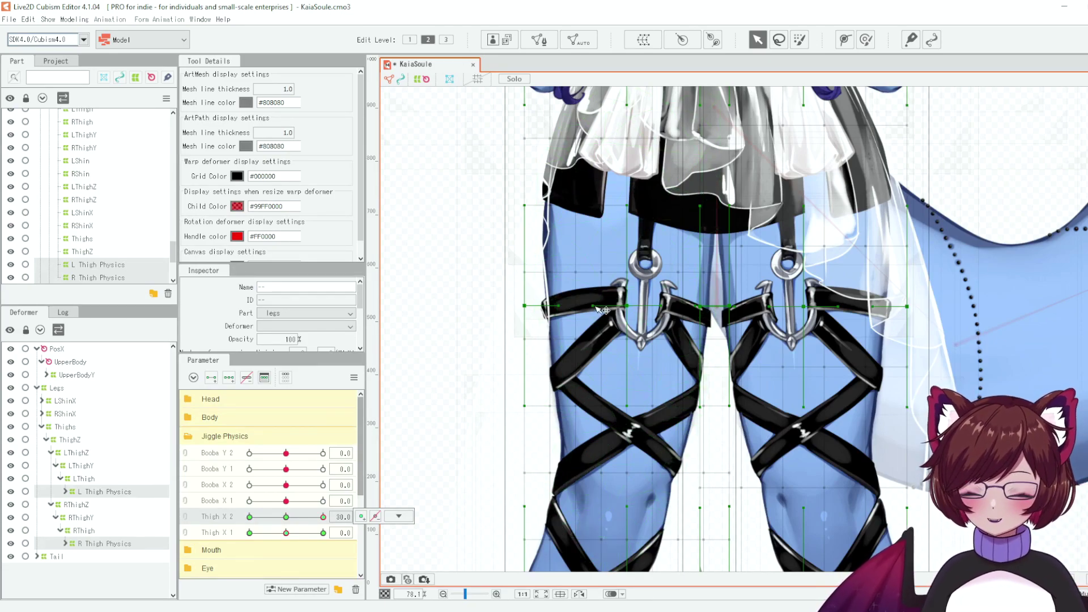
left_click_drag(630, 306, 646, 306)
left_click_drag(829, 311, 847, 309)
left_click(354, 377)
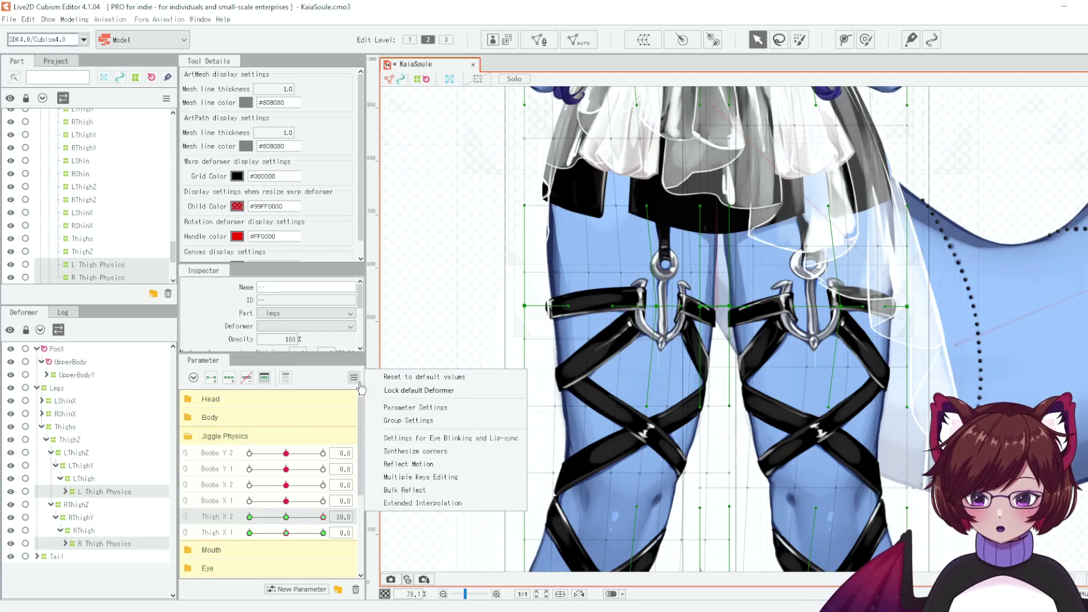
left_click(442, 464)
left_click(543, 425)
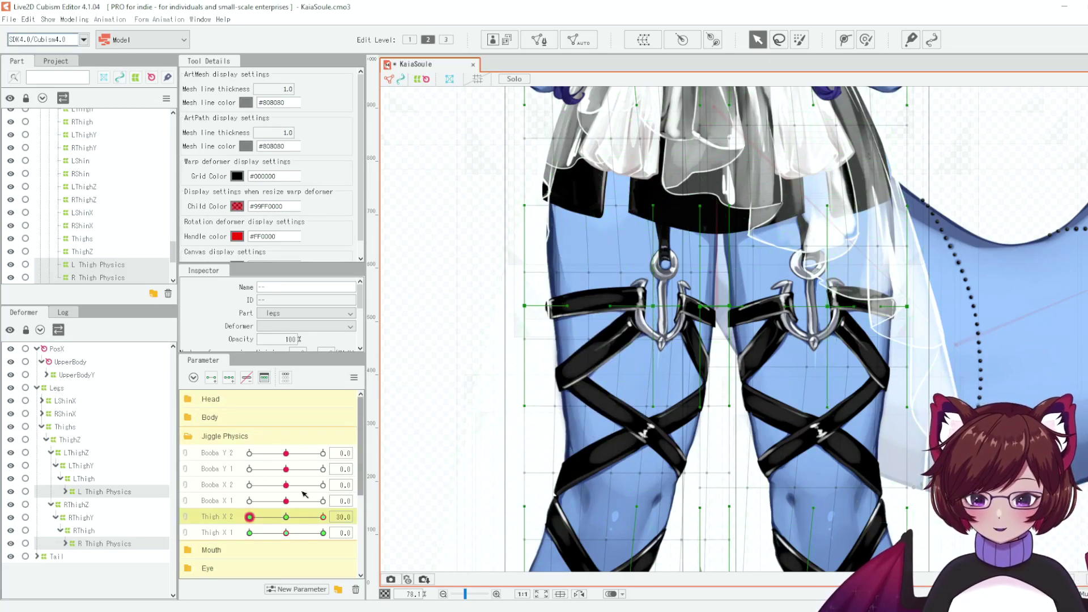
Step: Set the Bezier division number of both thigh physics deformers to 3 × 2
left_click(340, 533)
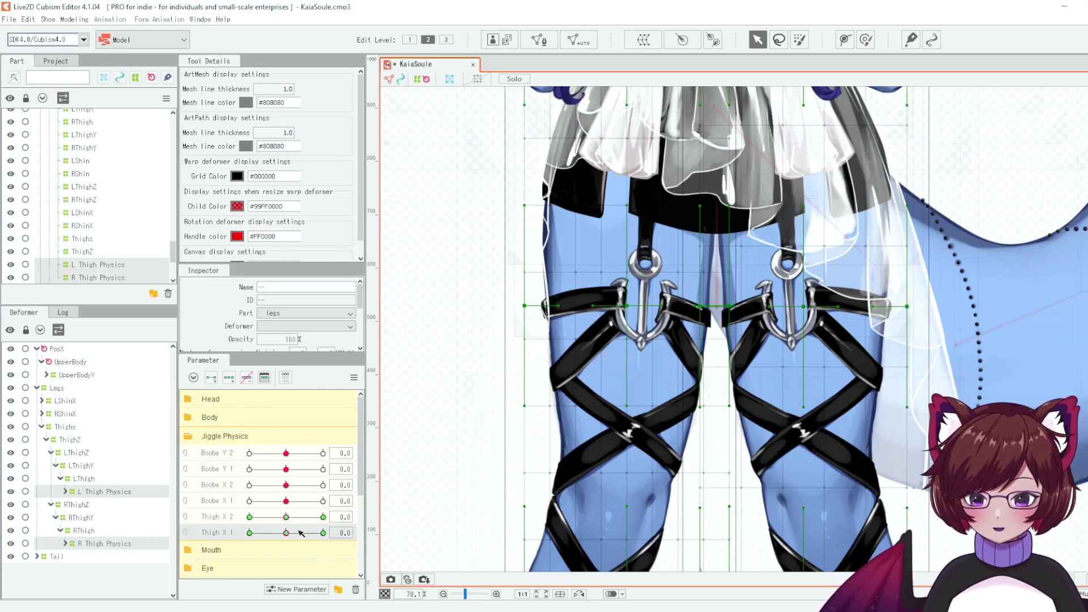
scroll(278, 322, "down", 5)
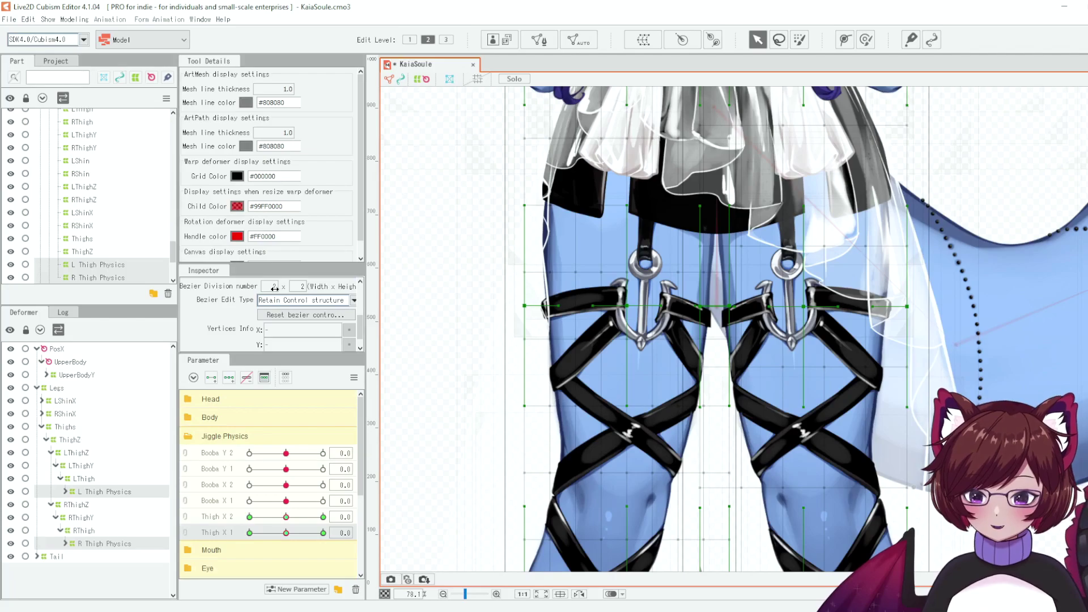
left_click_drag(274, 288, 284, 288)
Step: At Thigh X 1 value 30, shift inner control points of both thigh deformers slightly sideways and reflect the motion to the opposite key
left_click(323, 532)
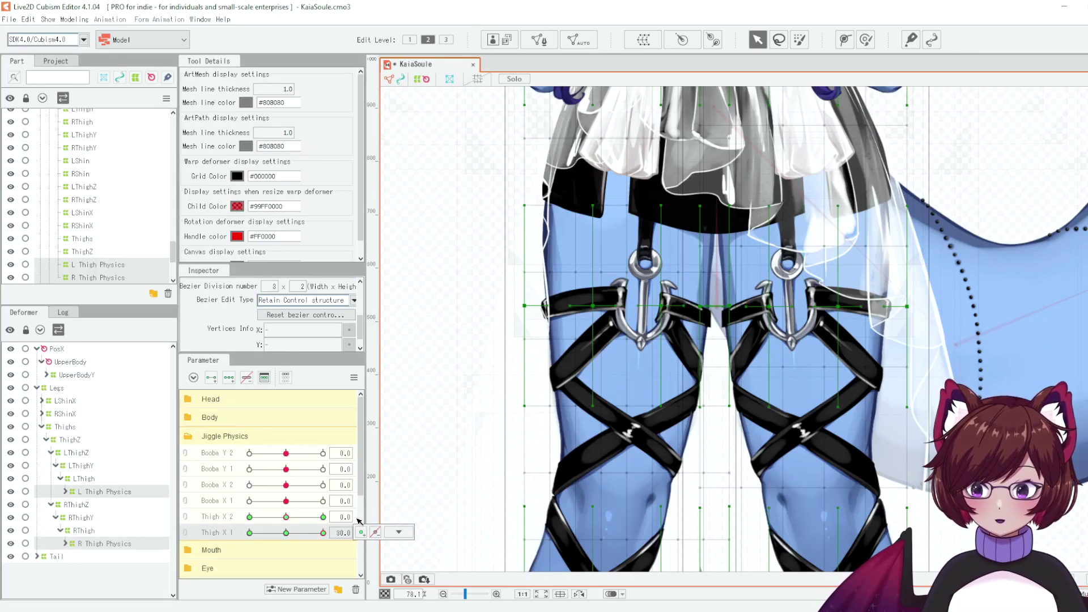
left_click_drag(769, 306, 846, 306)
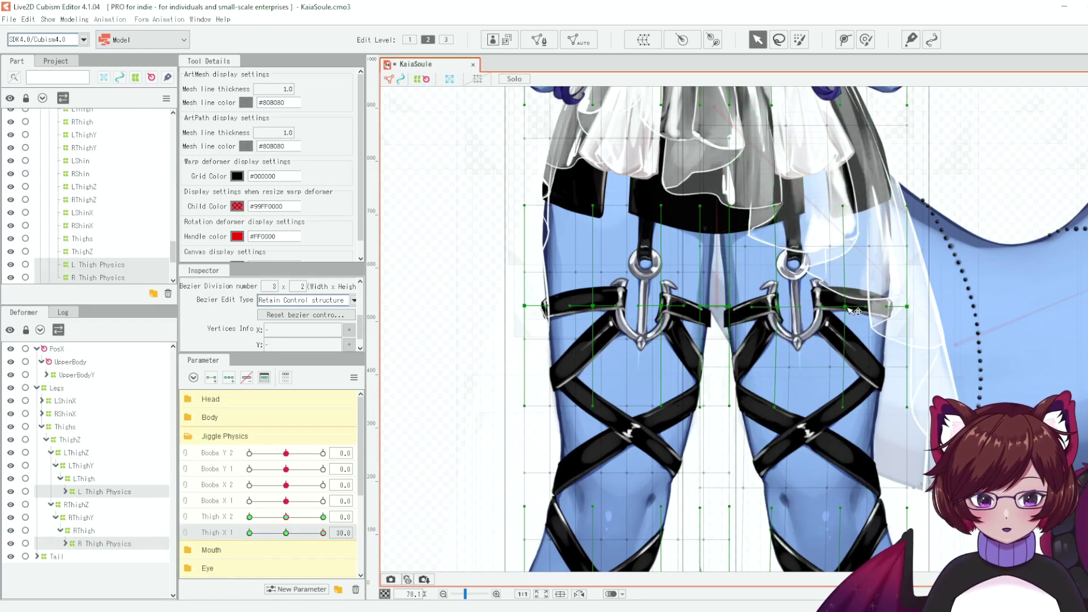
left_click_drag(660, 306, 675, 311)
right_click(377, 370)
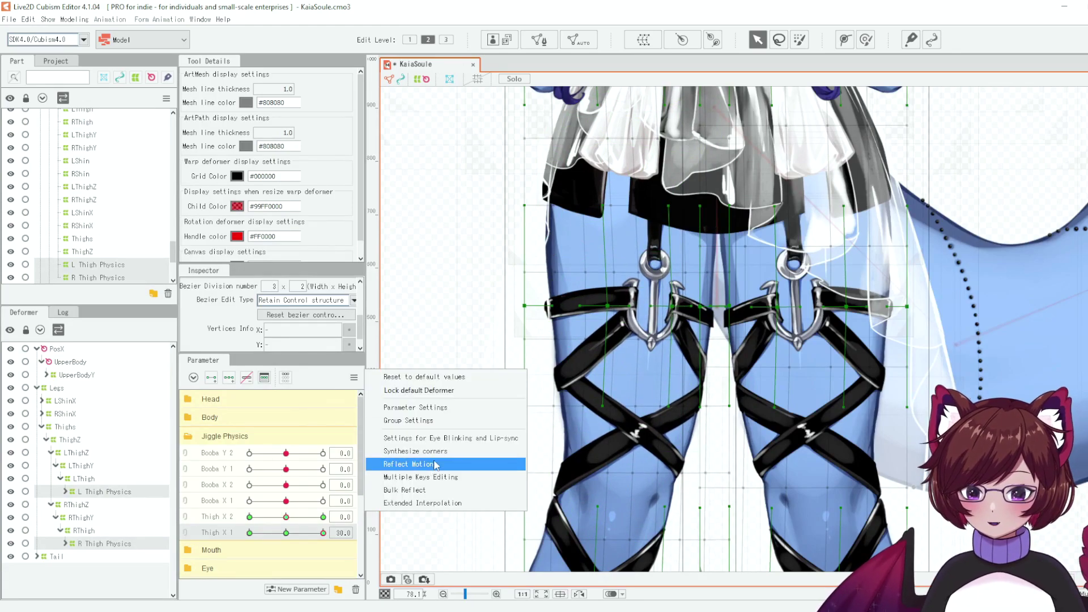
left_click(407, 462)
left_click(543, 425)
left_click_drag(323, 532, 265, 534)
left_click(286, 533)
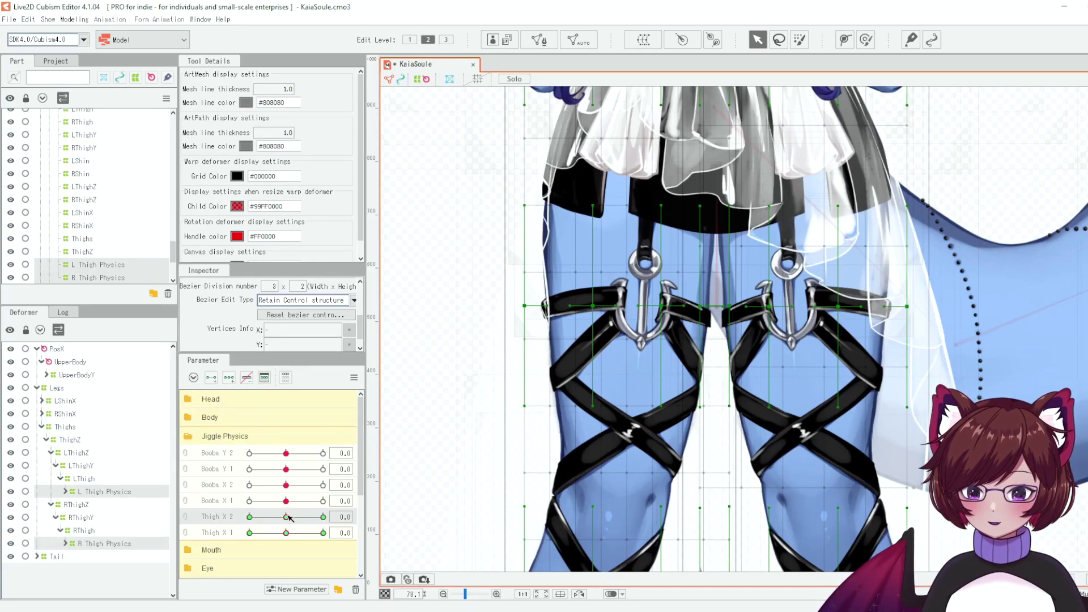
Step: Check the thighs with Thigh X 2 at 30 and Thigh X 1 at -30, and reset the parameters to default
mouse_move(286, 517)
left_mouse_down()
mouse_move(325, 520)
mouse_move(340, 538)
mouse_move(287, 532)
left_mouse_up()
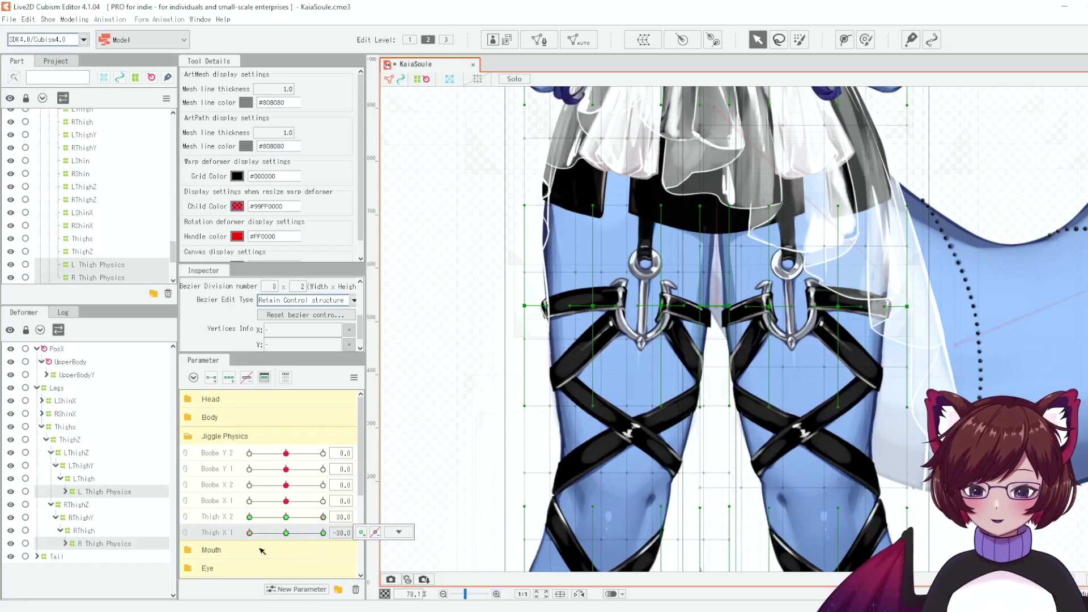
left_click(353, 378)
left_click(391, 375)
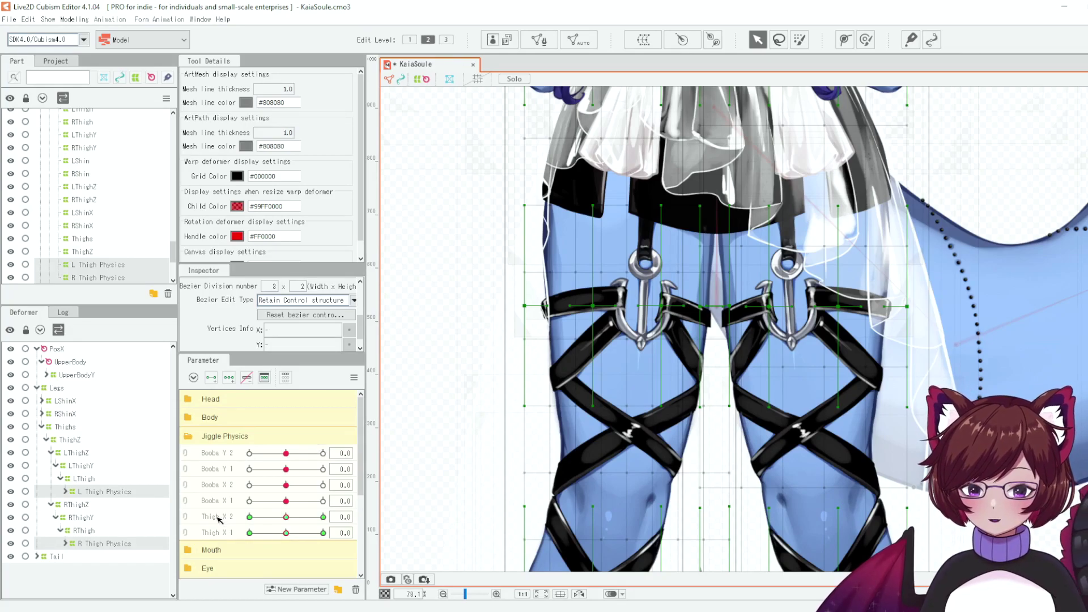
Step: Link Thigh X 2 with Thigh X 1 and synthesize the corner shapes for the selected thigh deformers
left_click(186, 525)
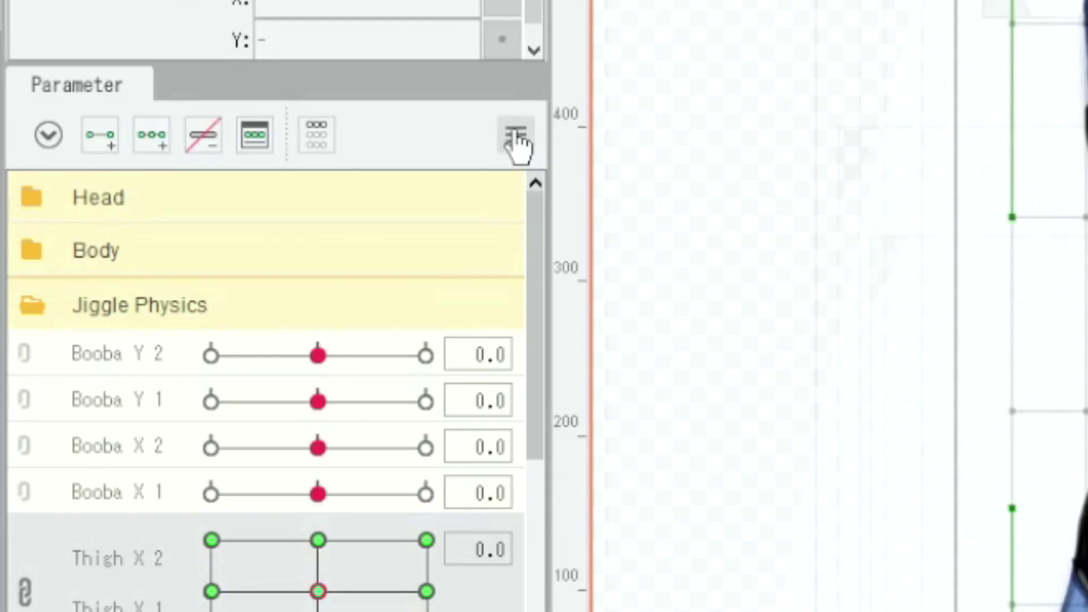
left_click(354, 377)
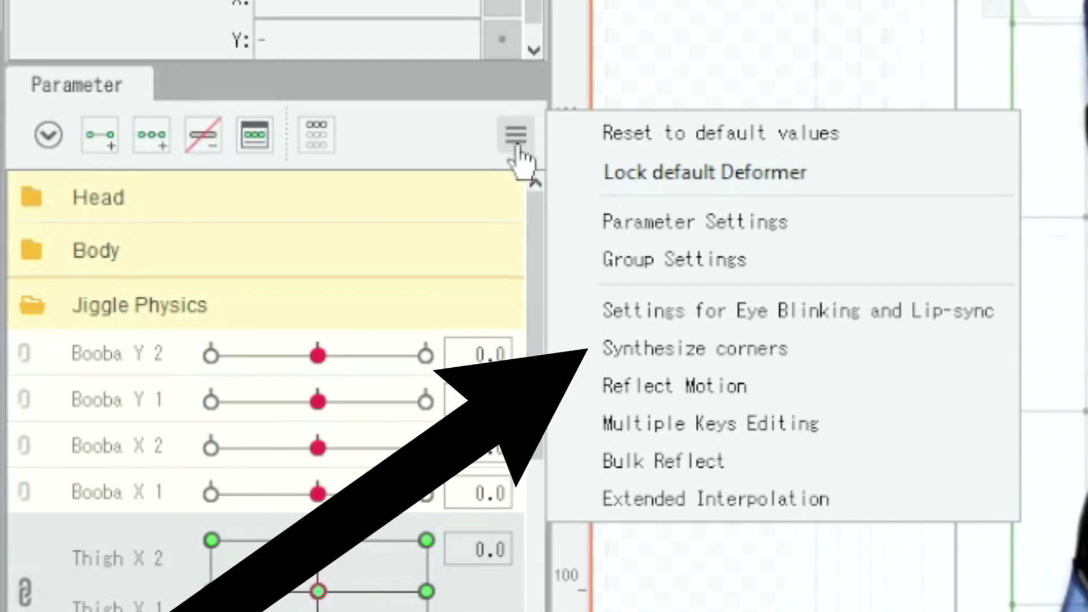
left_click(731, 353)
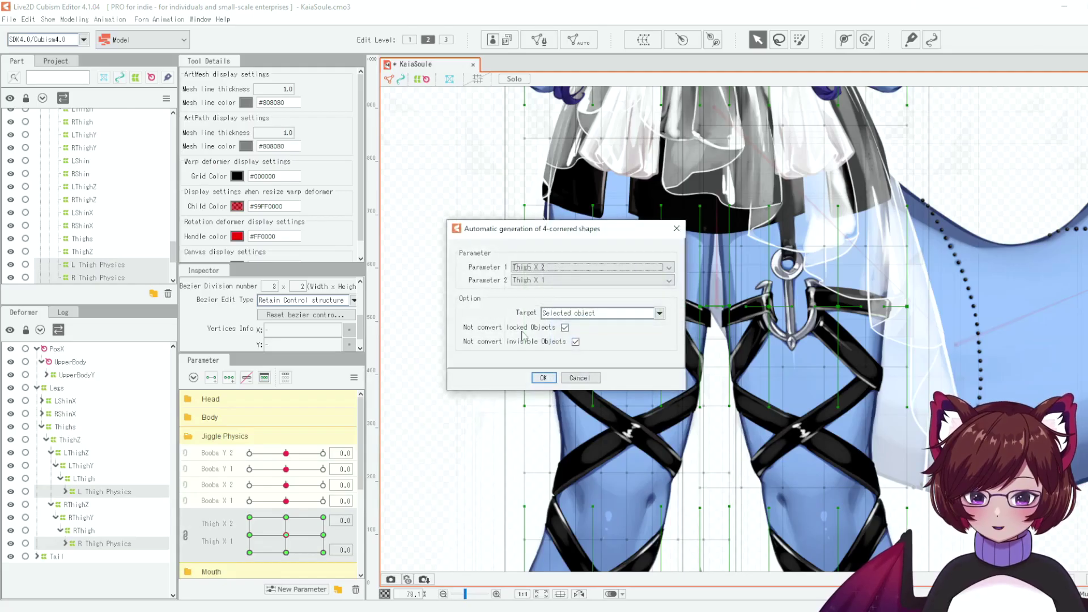
left_click(543, 377)
left_click_drag(287, 535, 266, 501)
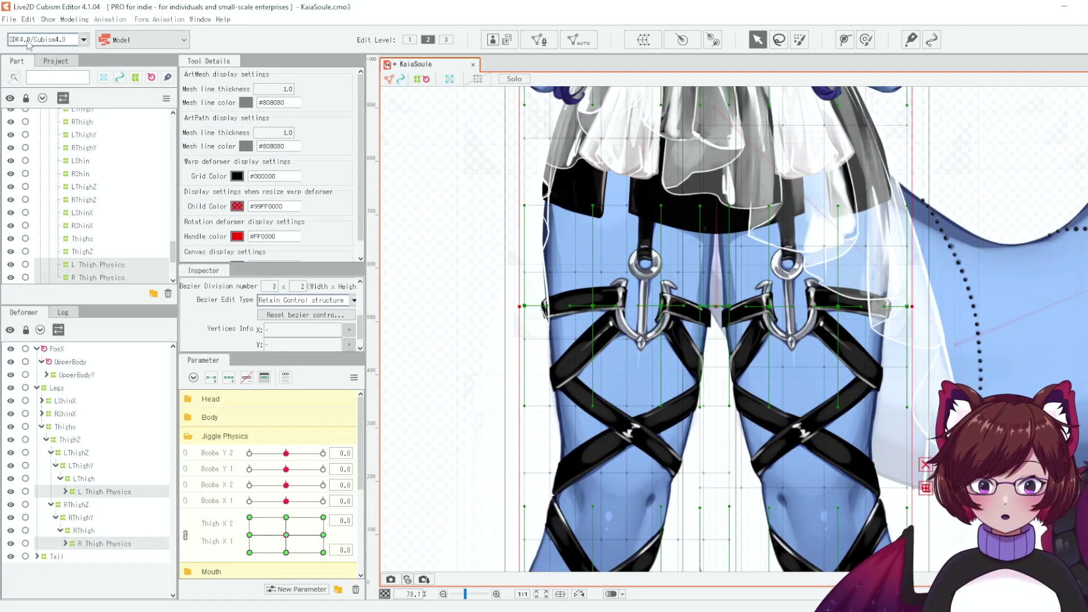
Step: Open the physics settings and duplicate the Booba X group under the name Thigh X
left_click(75, 19)
left_click(119, 245)
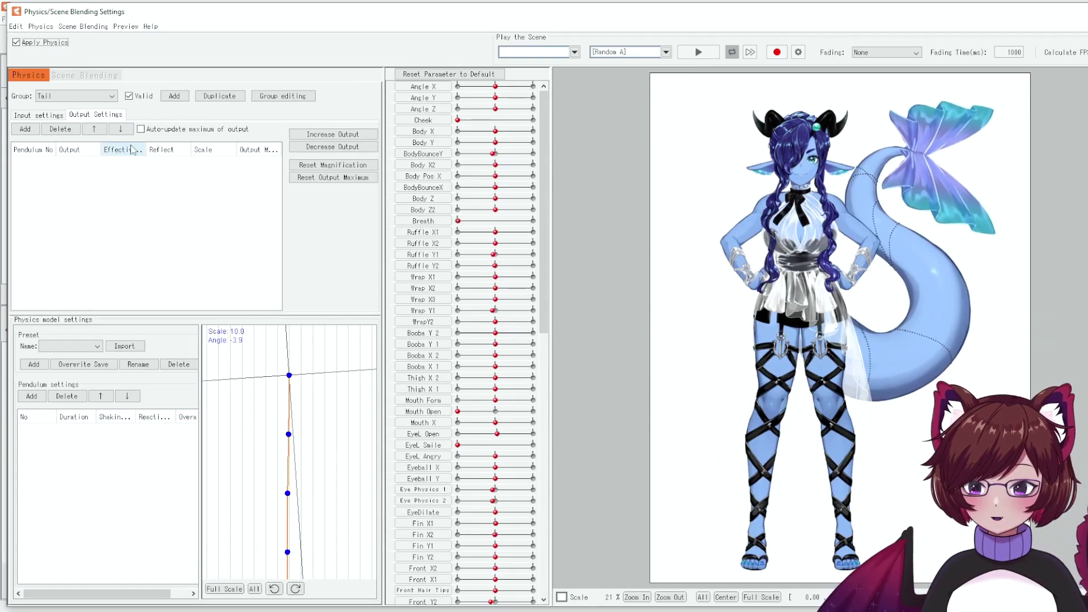
left_click(85, 96)
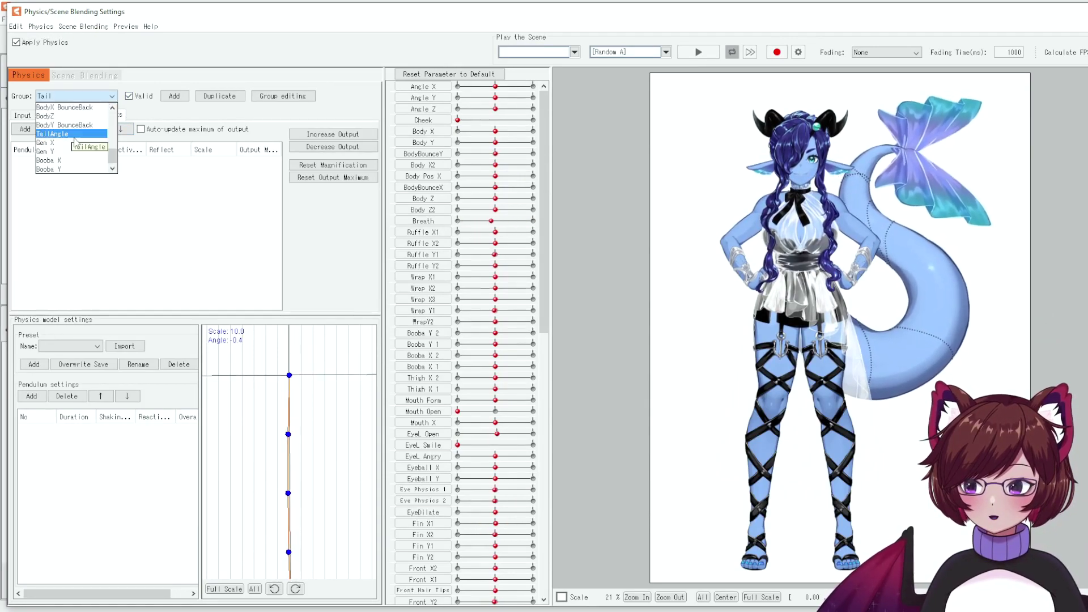
left_click(50, 160)
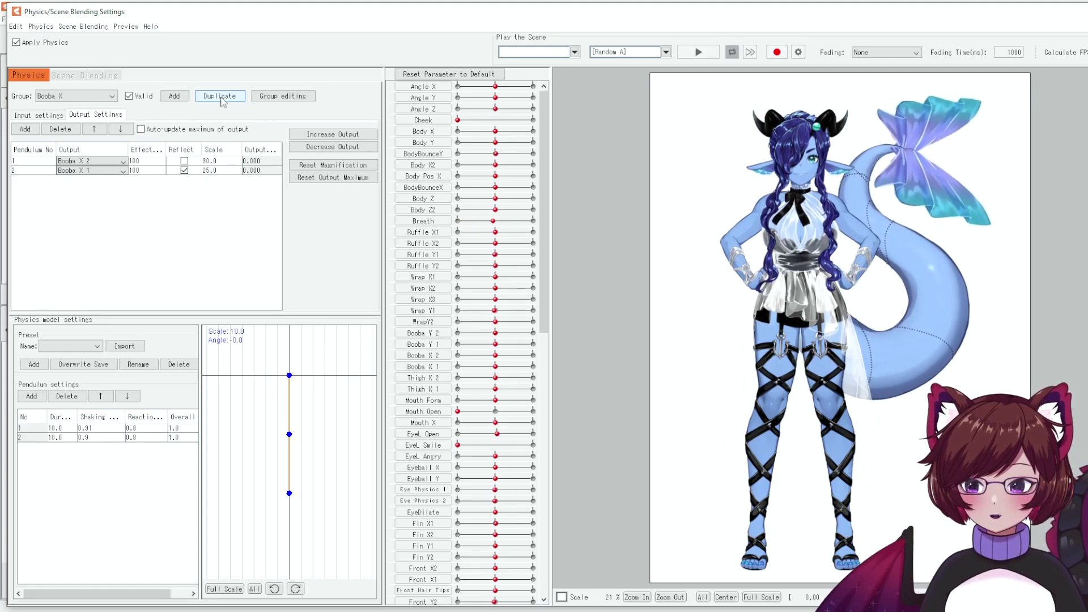
left_click(220, 96)
type("Thigh X")
key("Return")
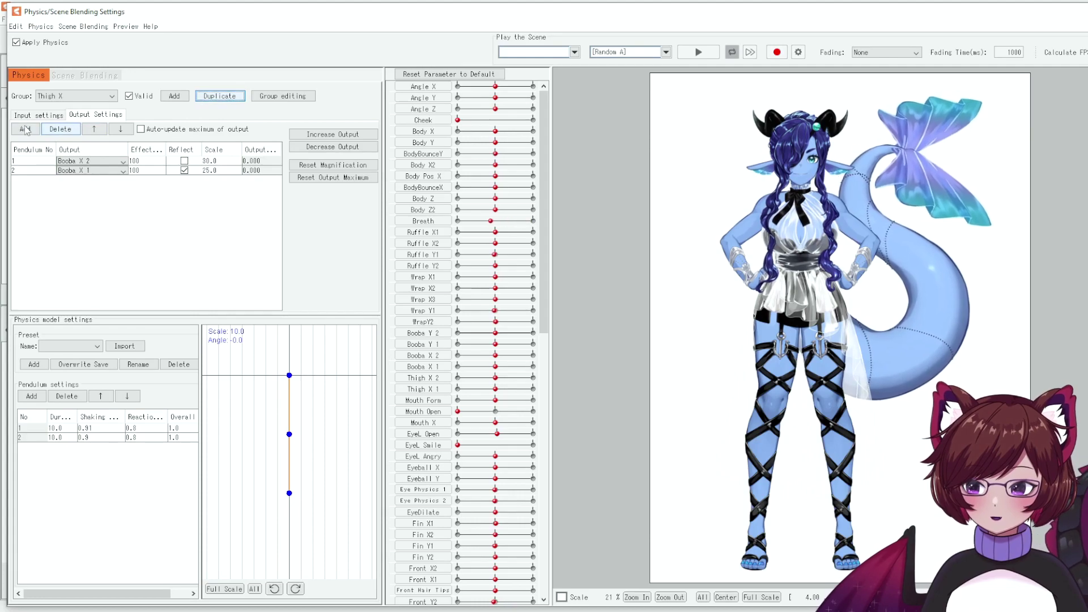
Step: Reassign the Thigh X group's outputs to Thigh X 2 for pendulum 1 and Thigh X 1 for pendulum 2
left_click(38, 115)
left_click(95, 115)
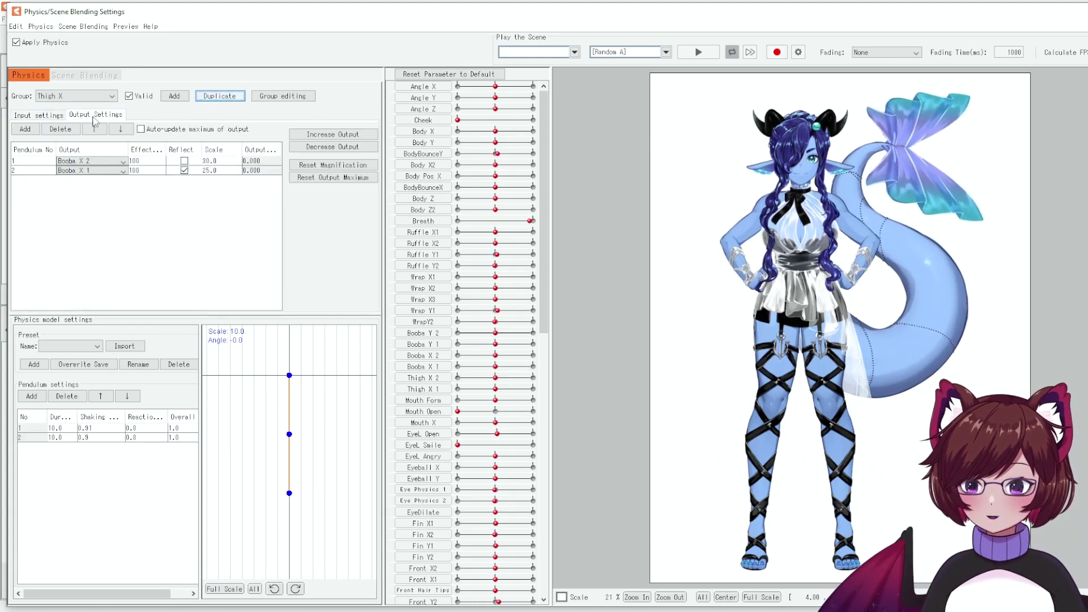
left_click(91, 161)
scroll(94, 213, "down", 6)
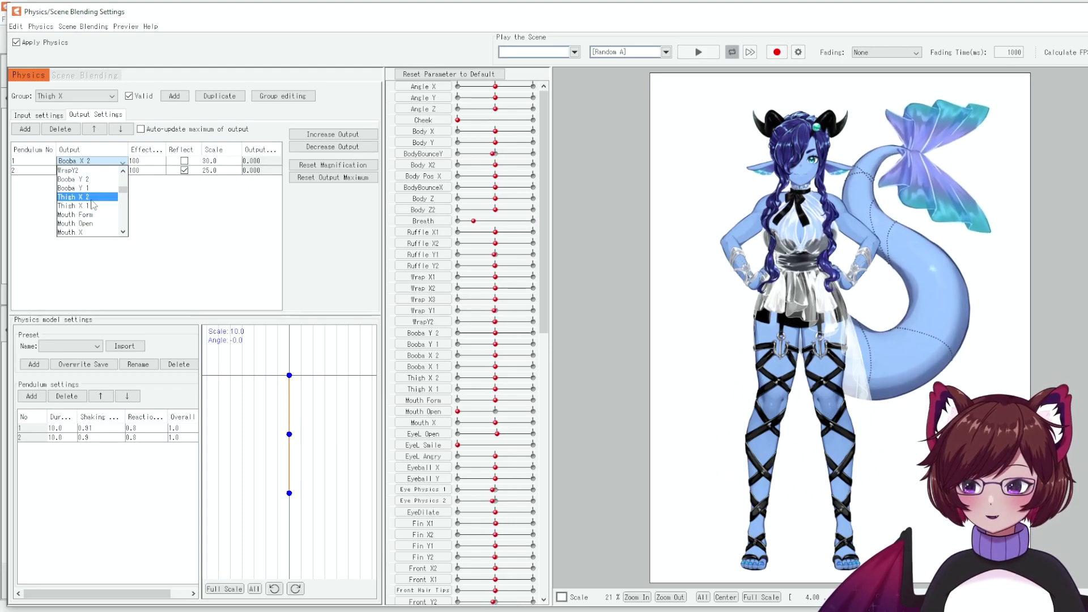
left_click(90, 198)
left_click(545, 334)
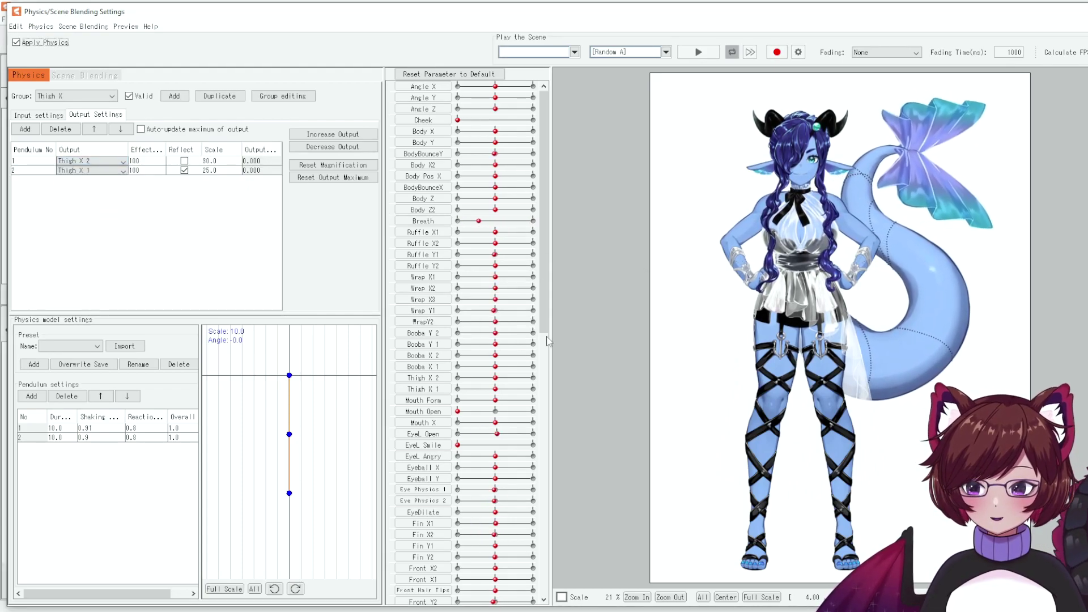
Step: Zoom in on the upper body in the physics preview and move the model around to test its jiggle
scroll(819, 374, "up", 5)
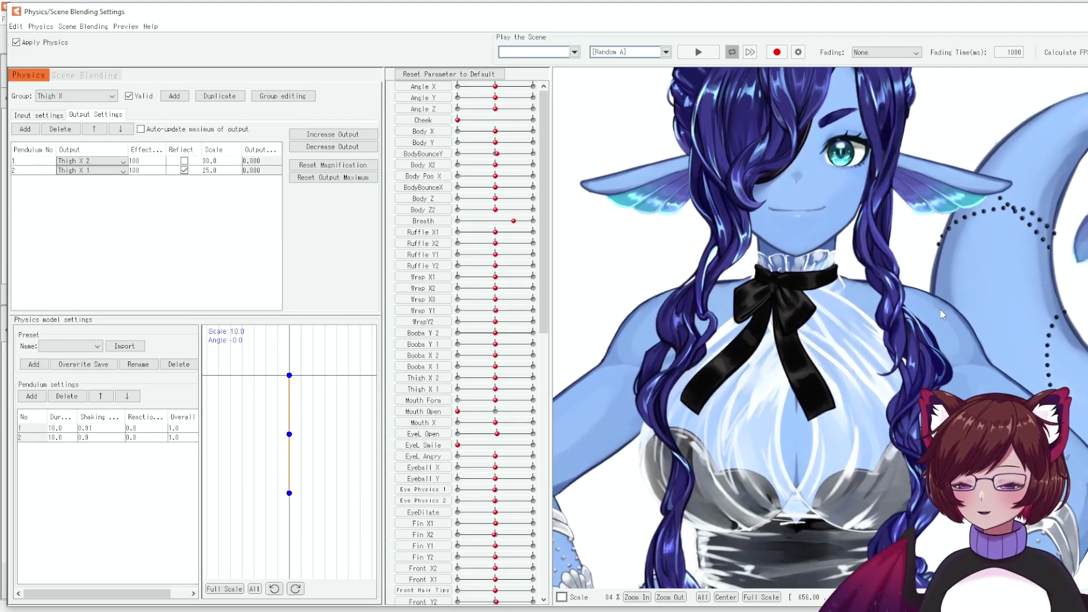
left_click_drag(940, 309, 841, 299)
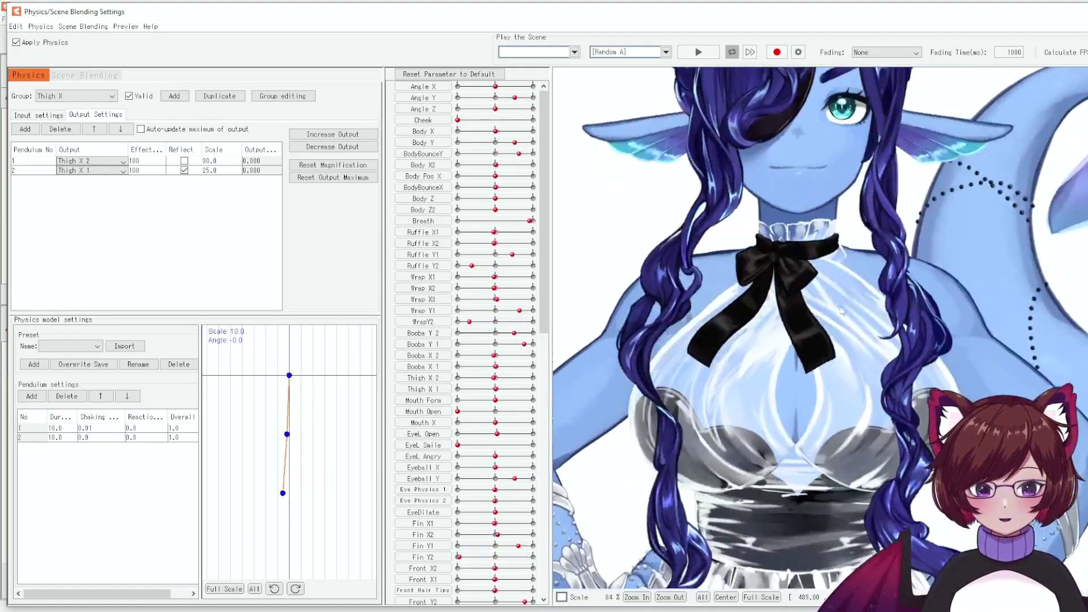